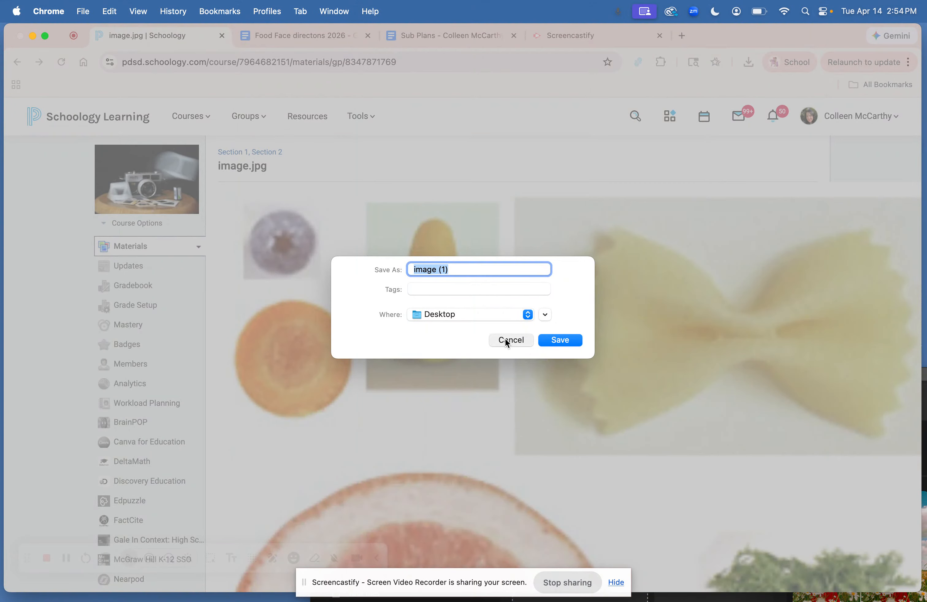
# Cancel saving the image and review the Food Face directions document's steps and project requirements
pyautogui.click(507, 341)
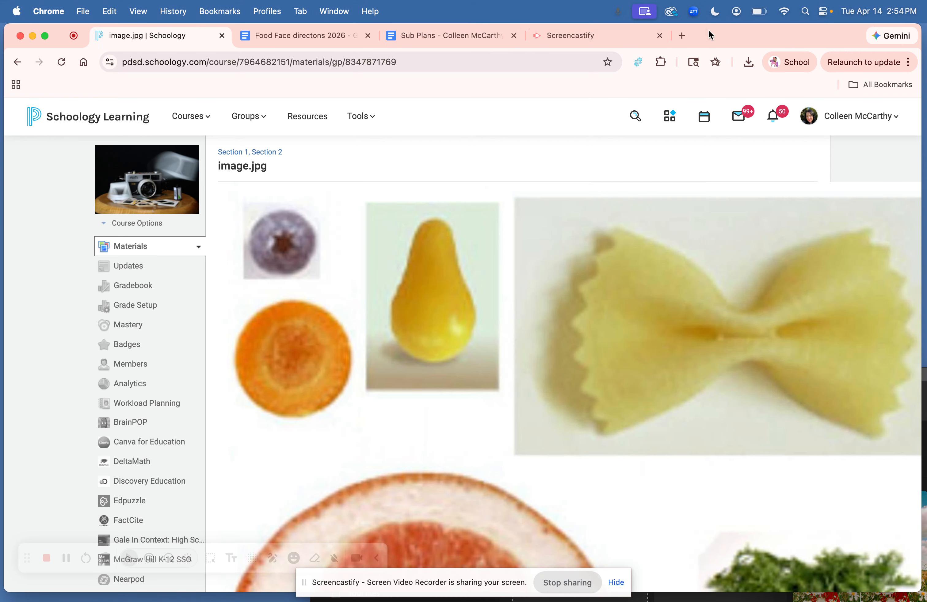
pyautogui.moveTo(466, 598)
pyautogui.click(339, 35)
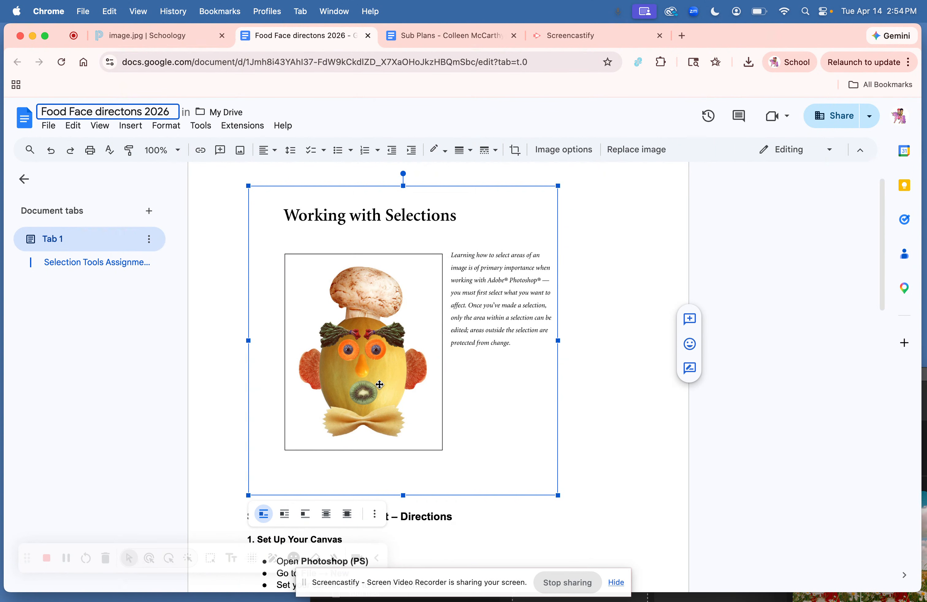
pyautogui.scroll(-15, 379, 384)
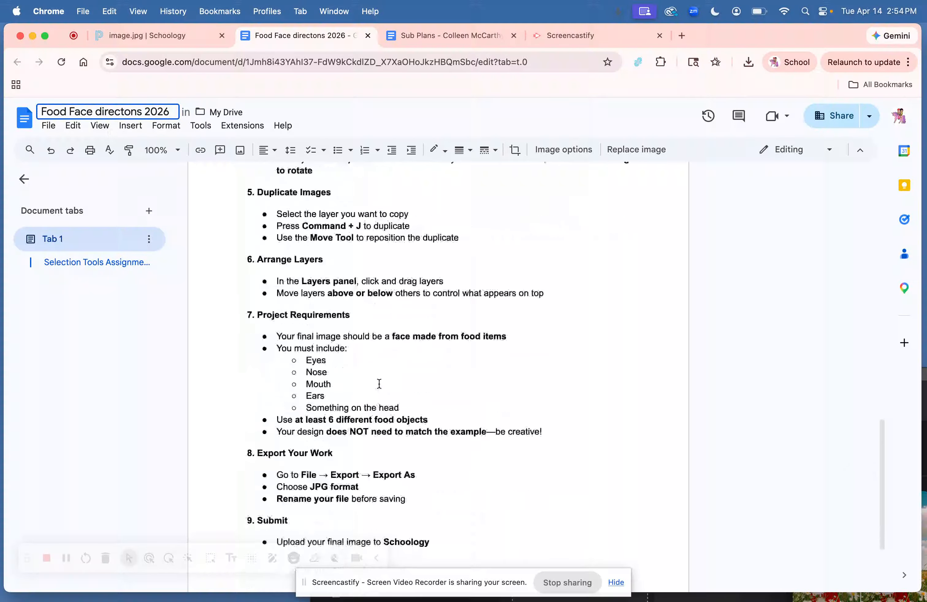
pyautogui.scroll(-2, 379, 384)
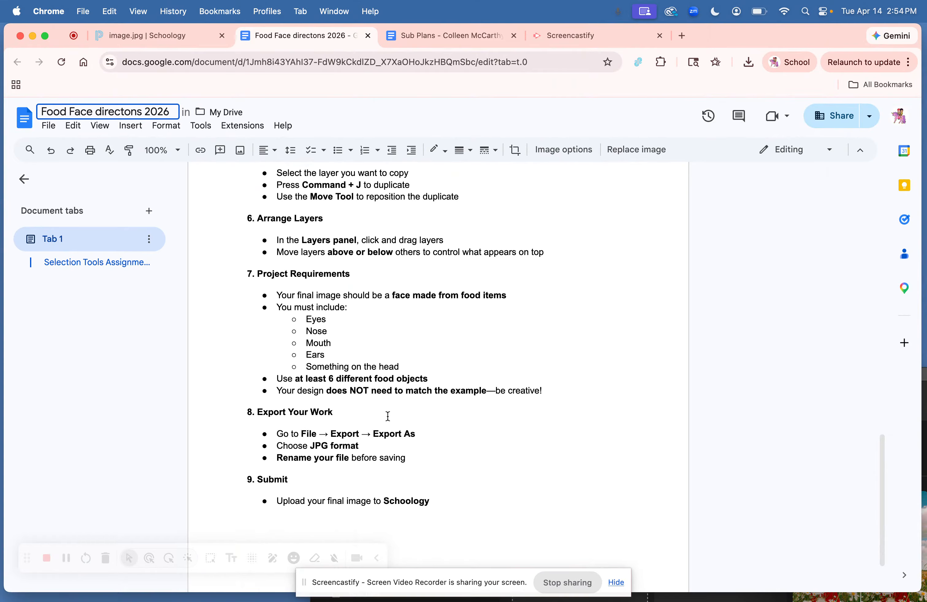
pyautogui.scroll(3, 387, 419)
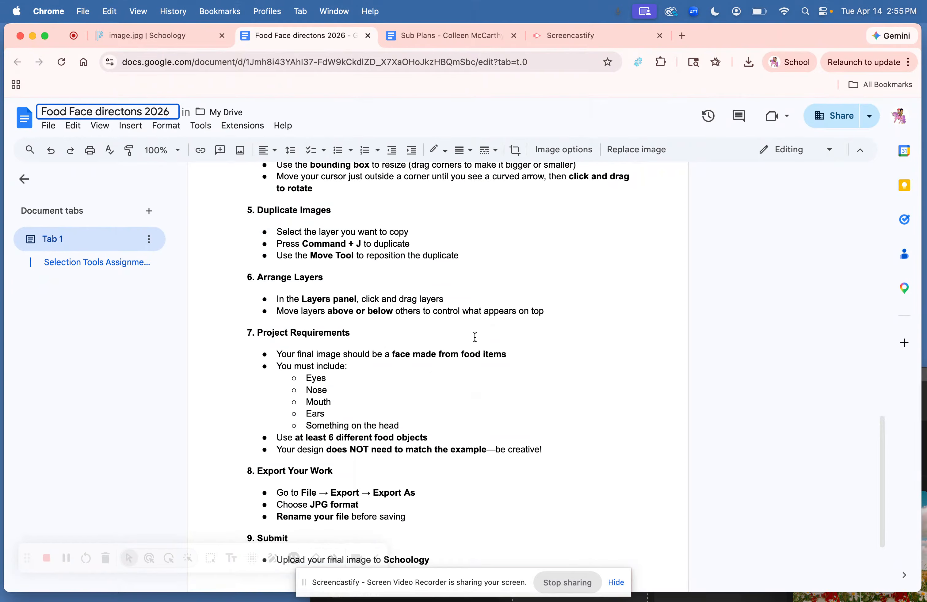
# Switch to Photoshop, maximize its window and move the Layers panel aside
pyautogui.moveTo(588, 598)
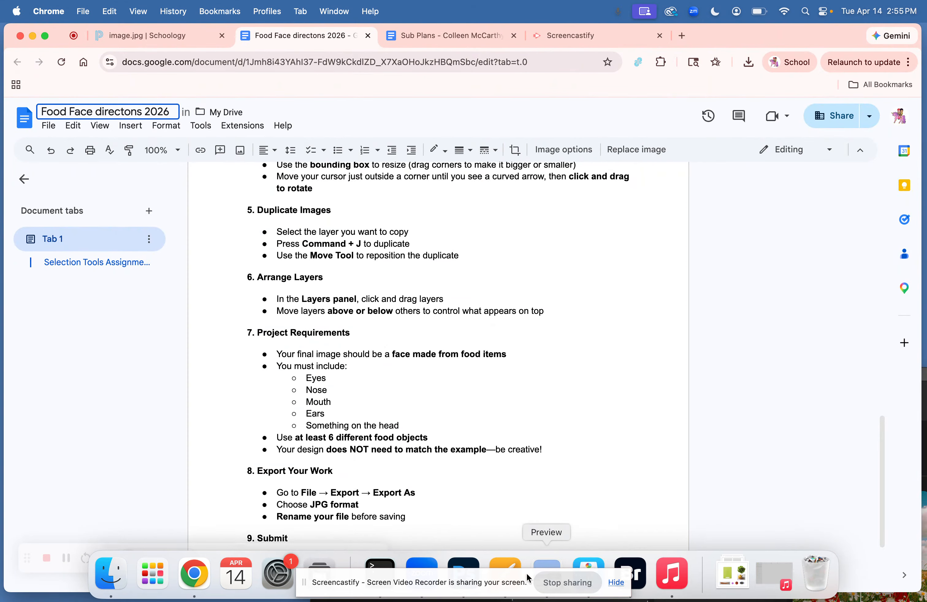
pyautogui.click(463, 570)
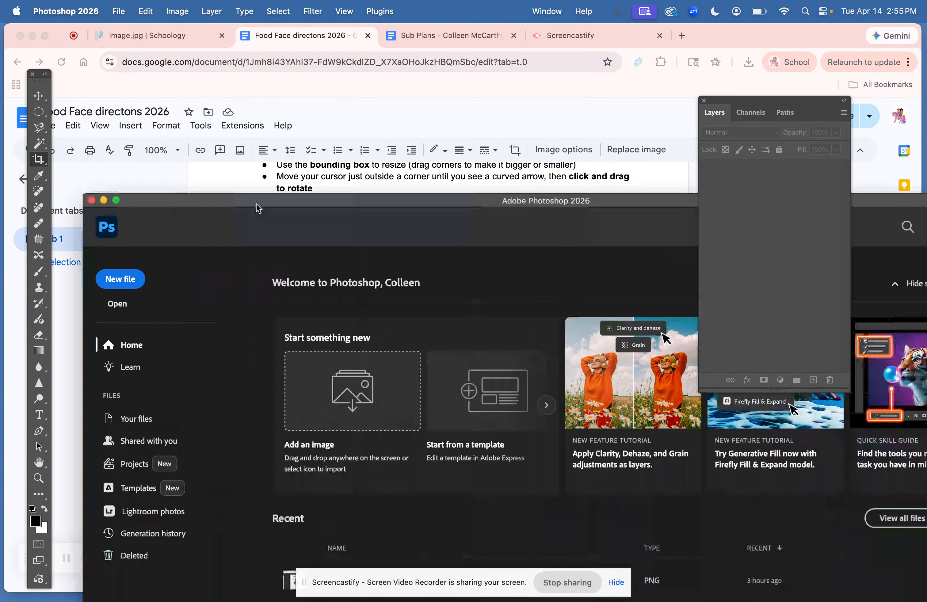
pyautogui.doubleClick(257, 208)
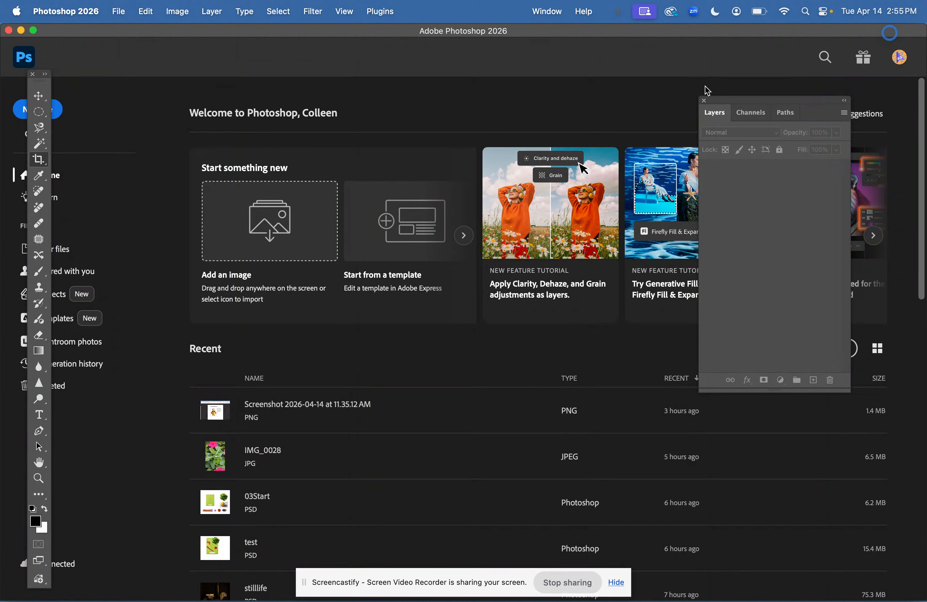
pyautogui.moveTo(743, 98); pyautogui.dragTo(815, 124)
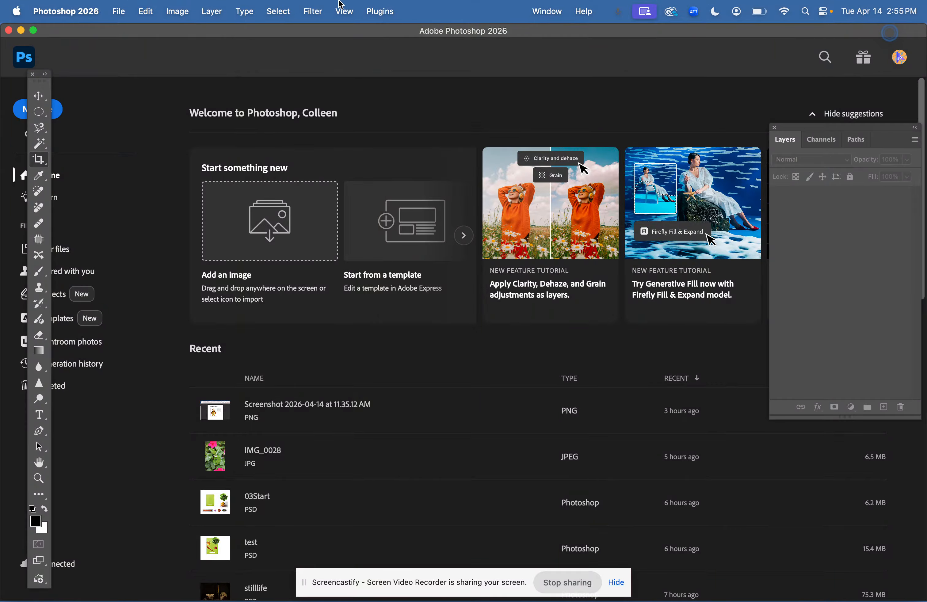
# Create a new blank document from the Photo preset Portrait, 8 x 10 in @ 300 ppi
pyautogui.click(120, 11)
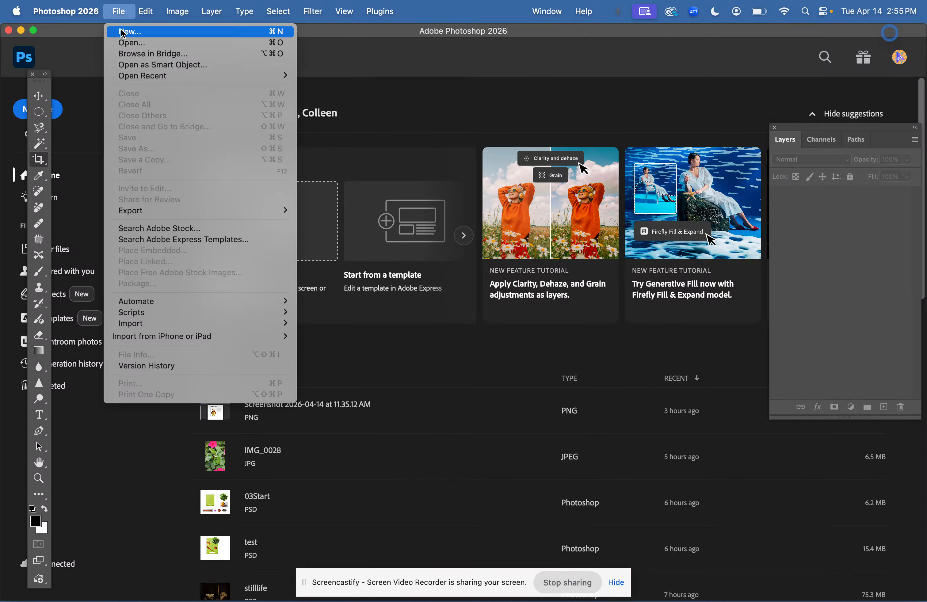
pyautogui.click(123, 32)
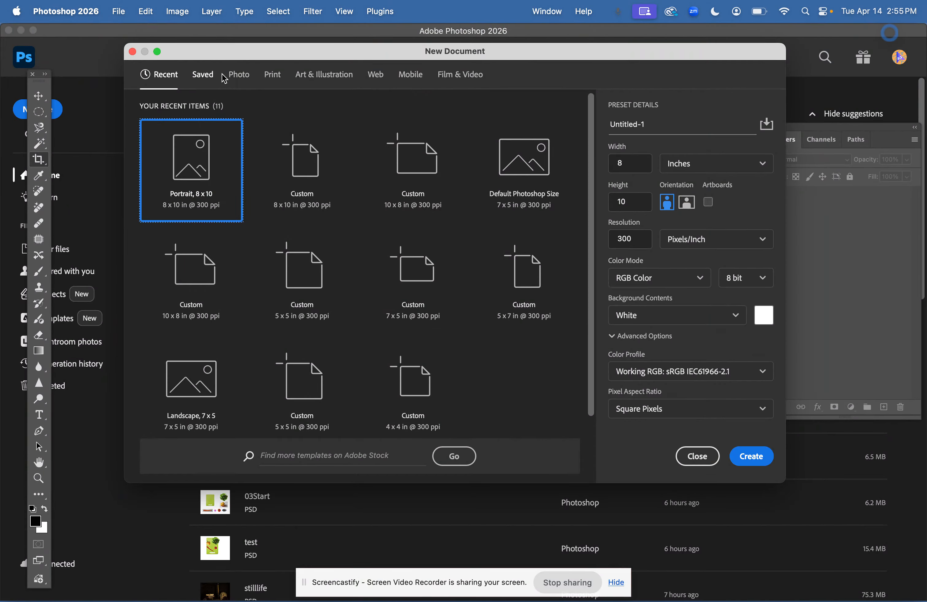
pyautogui.click(239, 75)
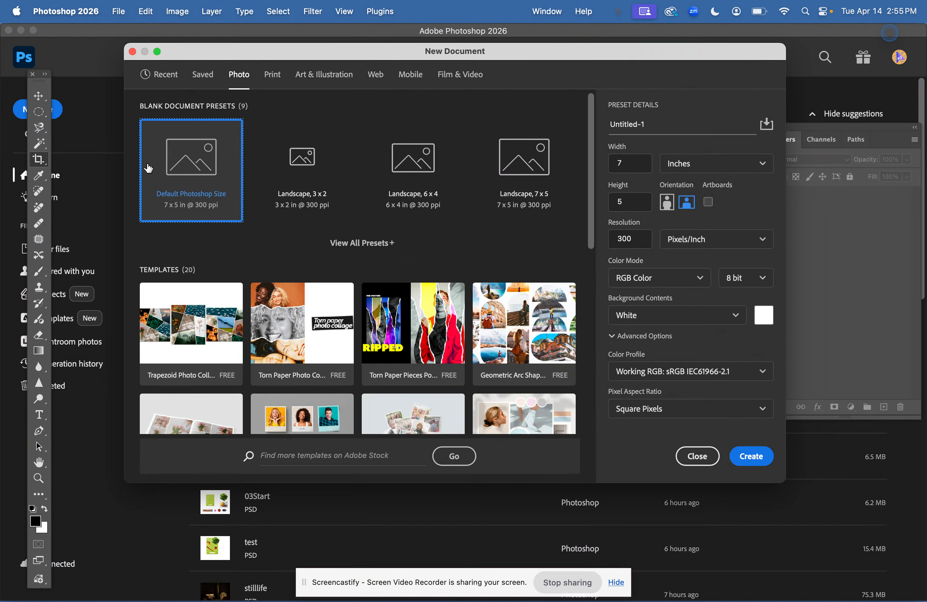
pyautogui.click(364, 244)
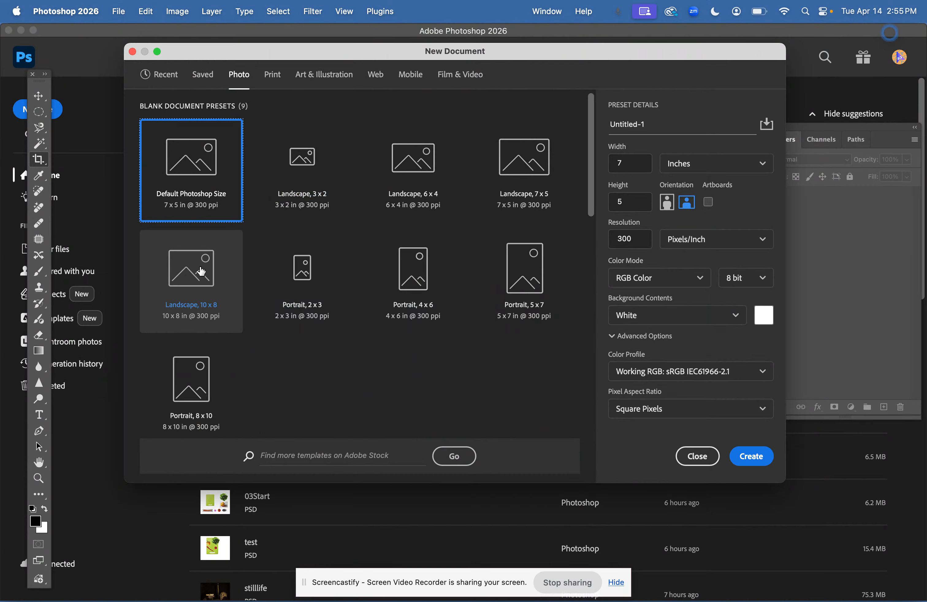
pyautogui.click(189, 396)
pyautogui.click(747, 457)
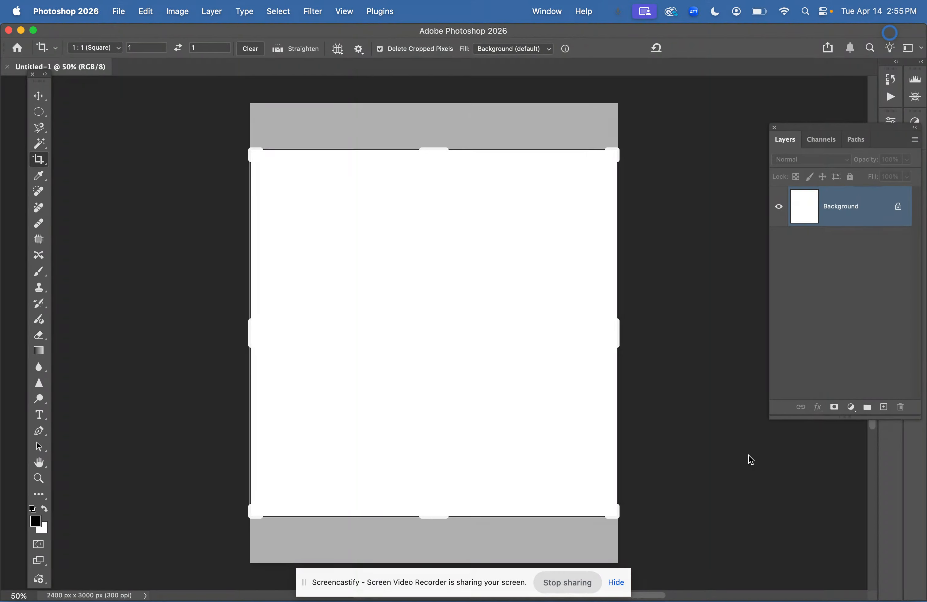
# Select the Move tool and rearrange the Layers panel and tools bar in the workspace
pyautogui.click(38, 96)
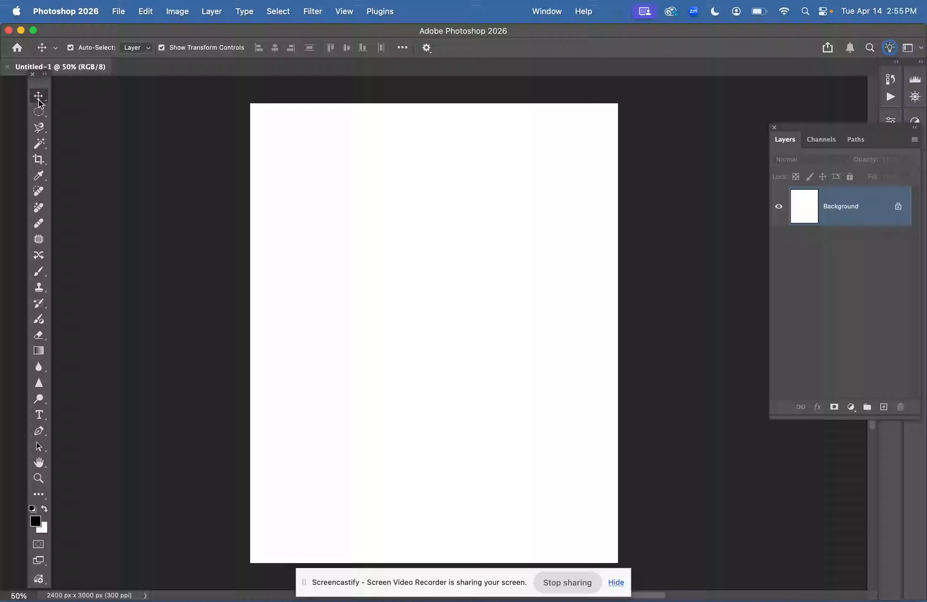
pyautogui.moveTo(784, 127); pyautogui.dragTo(684, 109)
pyautogui.moveTo(42, 77); pyautogui.dragTo(76, 88)
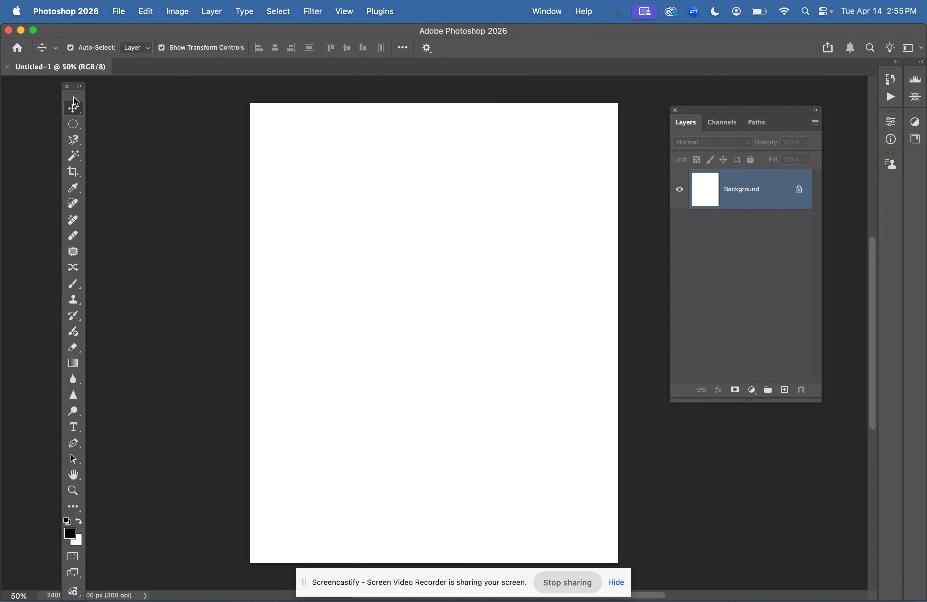
pyautogui.click(556, 15)
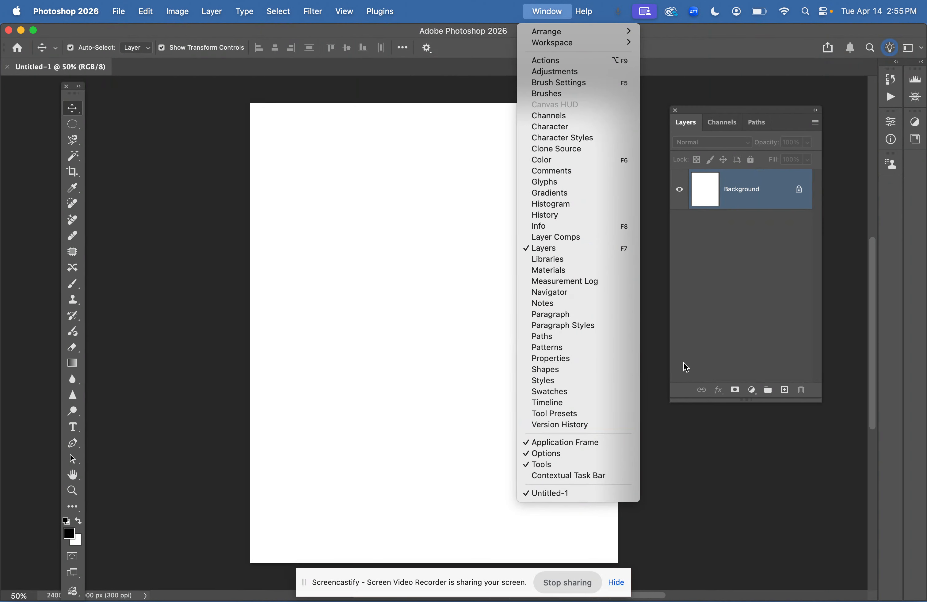
pyautogui.click(724, 298)
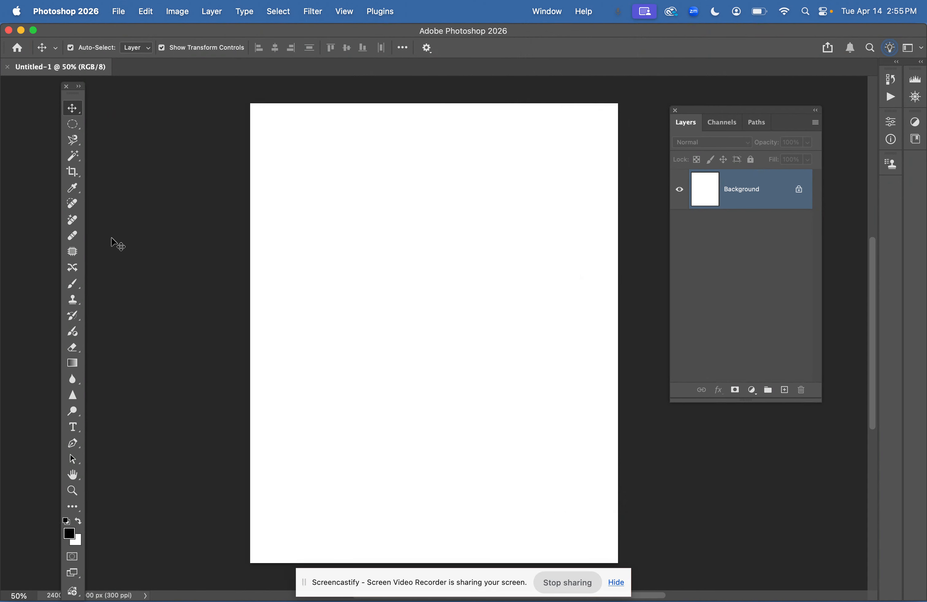
# Open image.jpg from the Desktop
pyautogui.click(118, 12)
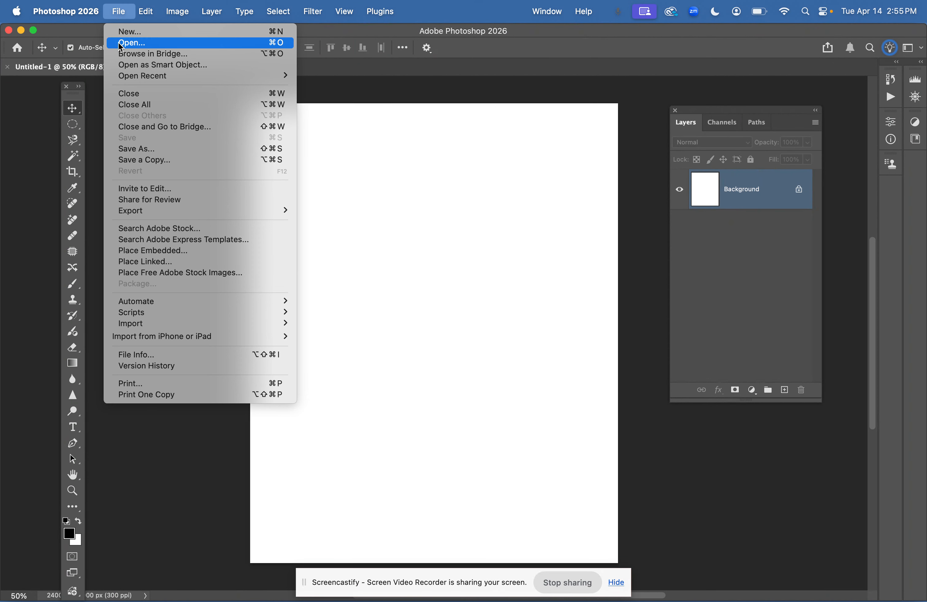
pyautogui.click(121, 43)
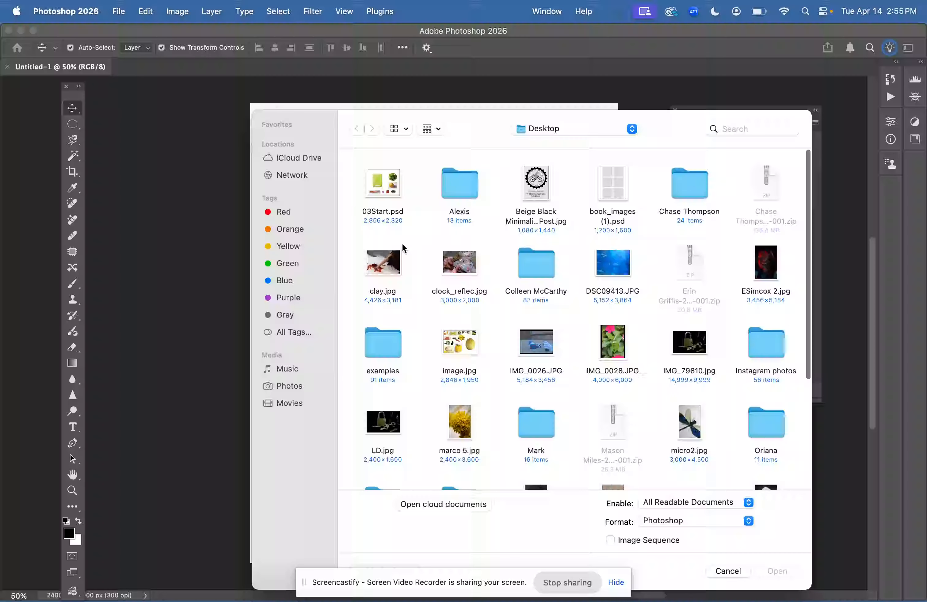
pyautogui.doubleClick(459, 349)
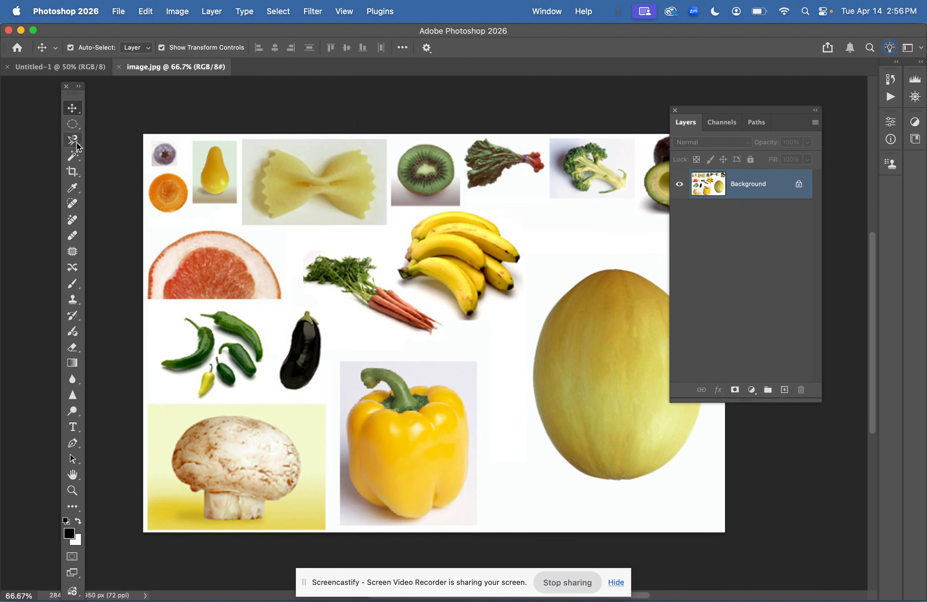
# Select the yellow melon in image.jpg with the Object Selection Tool
pyautogui.moveTo(73, 156); pyautogui.dragTo(135, 170)
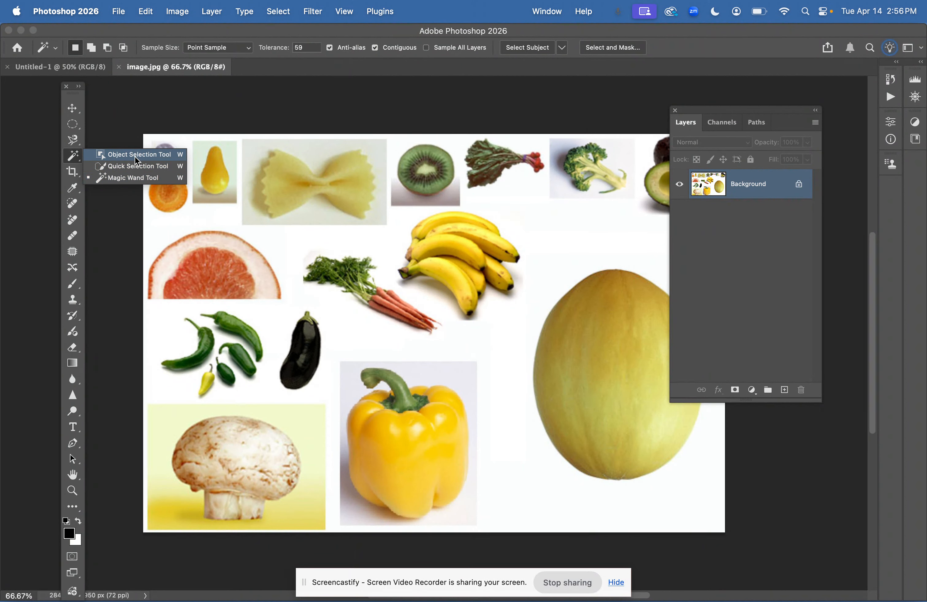
pyautogui.click(137, 160)
pyautogui.click(562, 318)
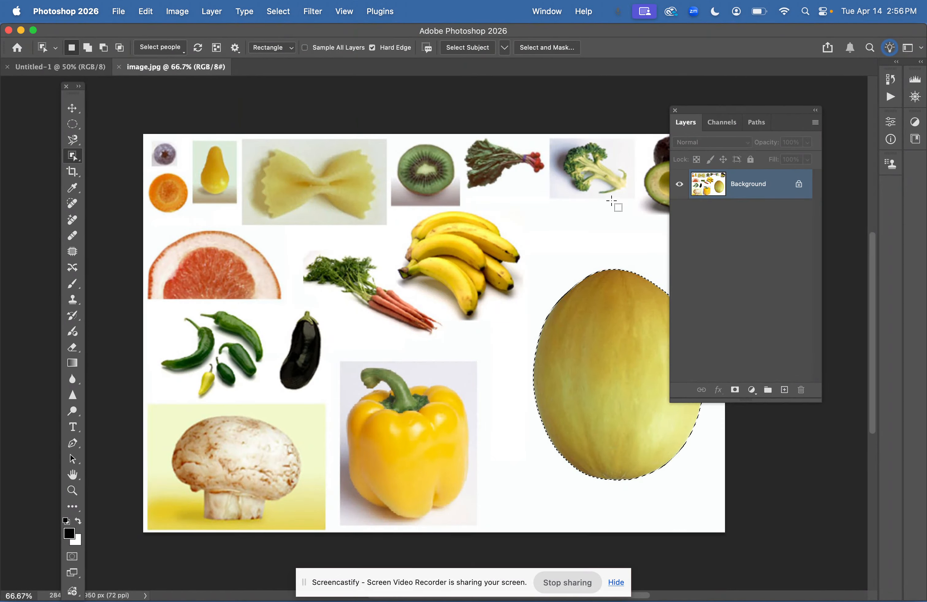
pyautogui.moveTo(703, 113); pyautogui.dragTo(805, 114)
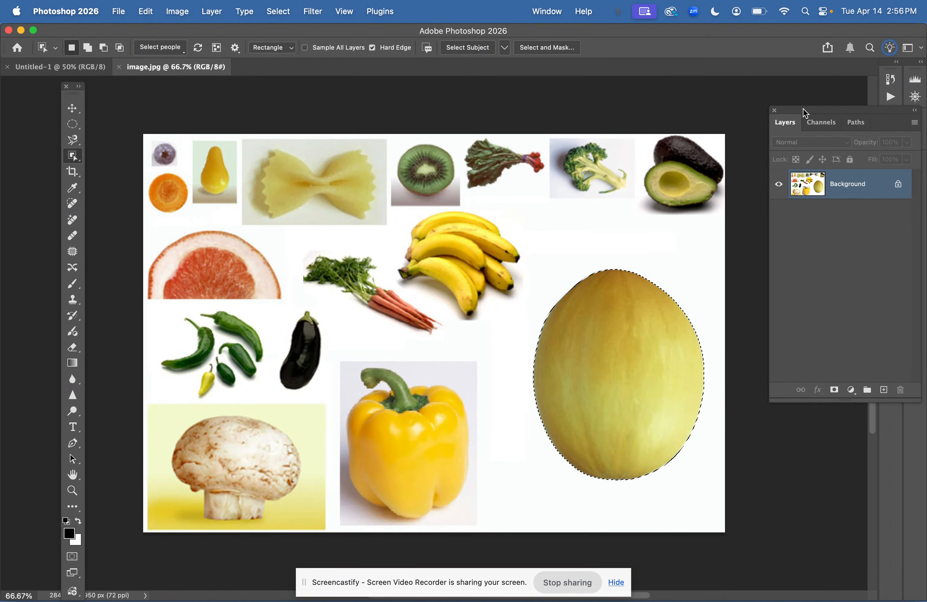
# Paste the melon into the new document and enlarge it to about 189% as the face's head
pyautogui.click(57, 68)
pyautogui.press('super+v')
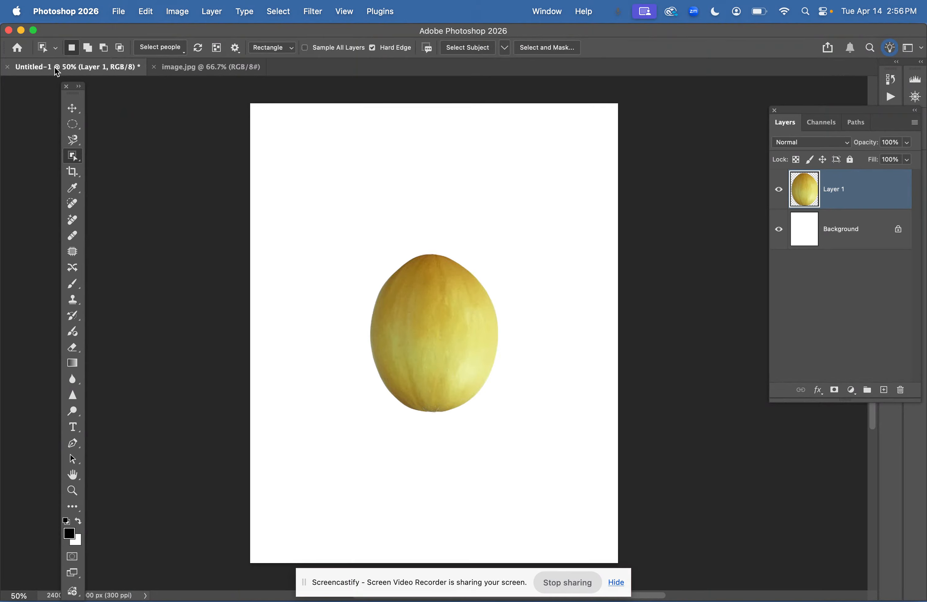
pyautogui.click(74, 110)
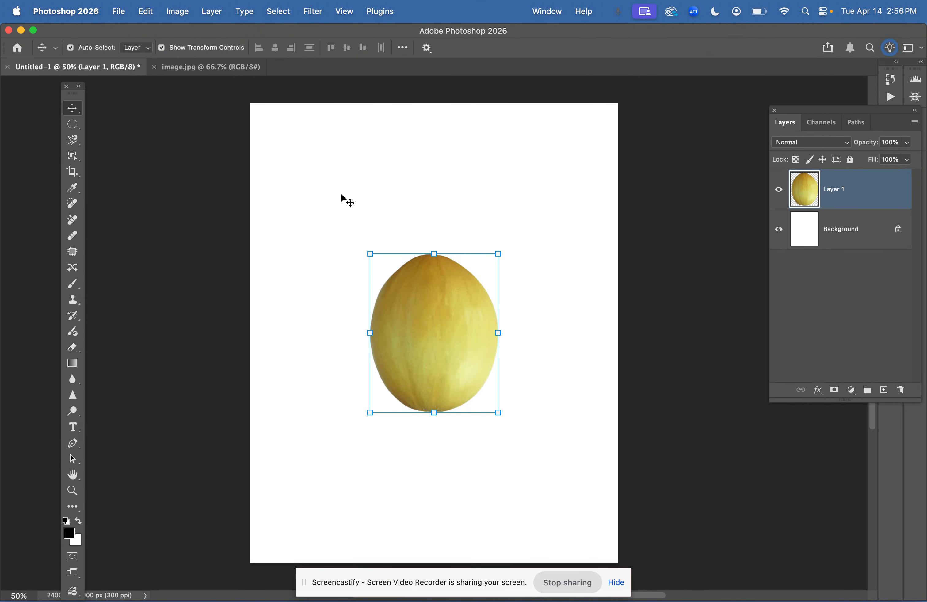
pyautogui.moveTo(367, 252); pyautogui.dragTo(312, 152)
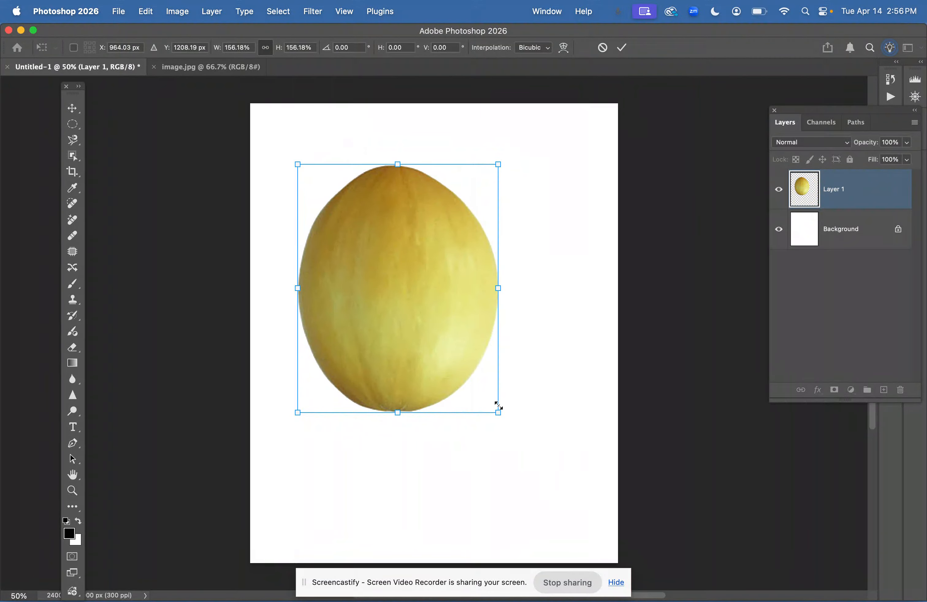
pyautogui.moveTo(494, 408); pyautogui.dragTo(549, 453)
pyautogui.moveTo(369, 363)
pyautogui.mouseDown()
pyautogui.moveTo(380, 335)
pyautogui.moveTo(376, 349)
pyautogui.mouseUp()
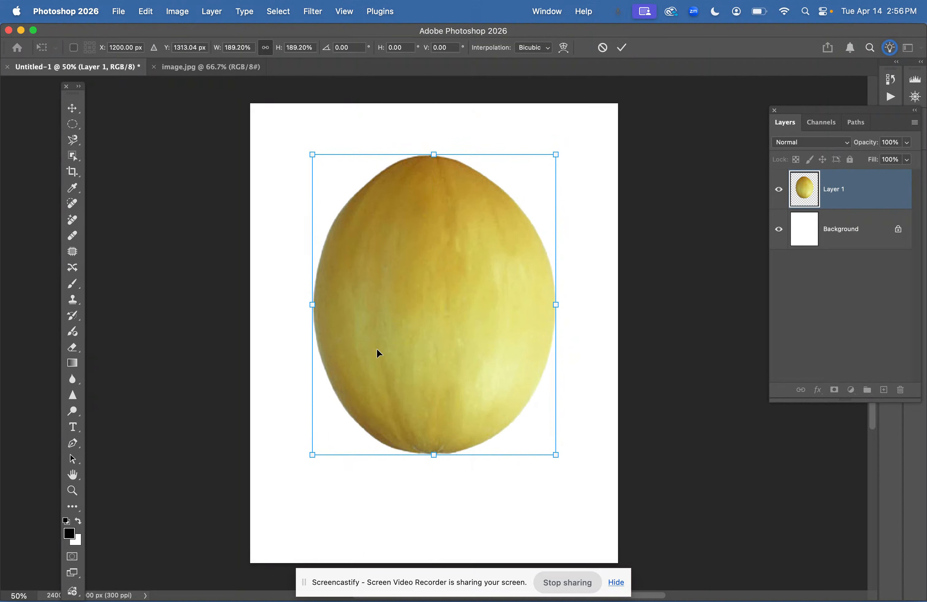
pyautogui.press('Return')
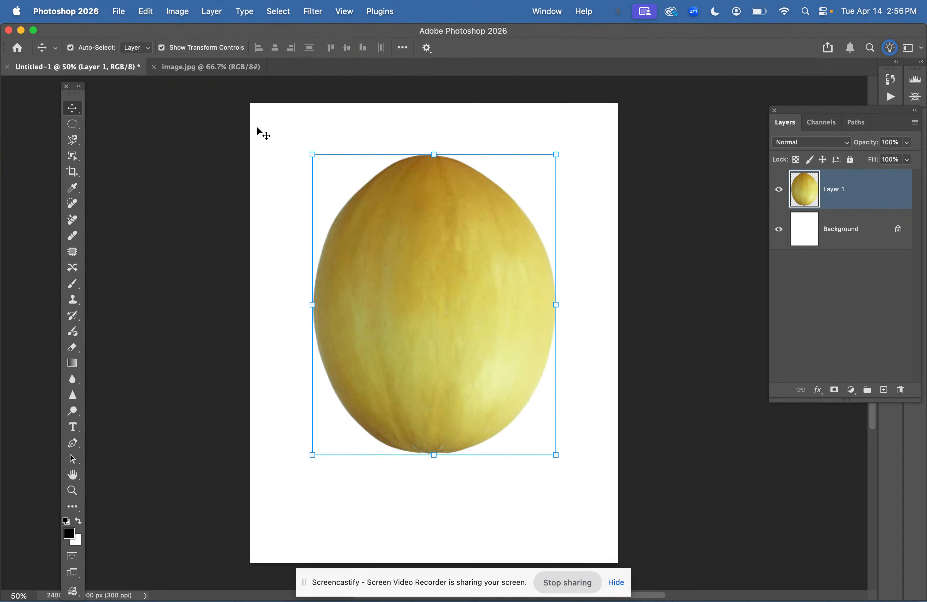
# Deselect in image.jpg, then select the carrot slice with the Quick Selection Tool and copy it
pyautogui.click(209, 71)
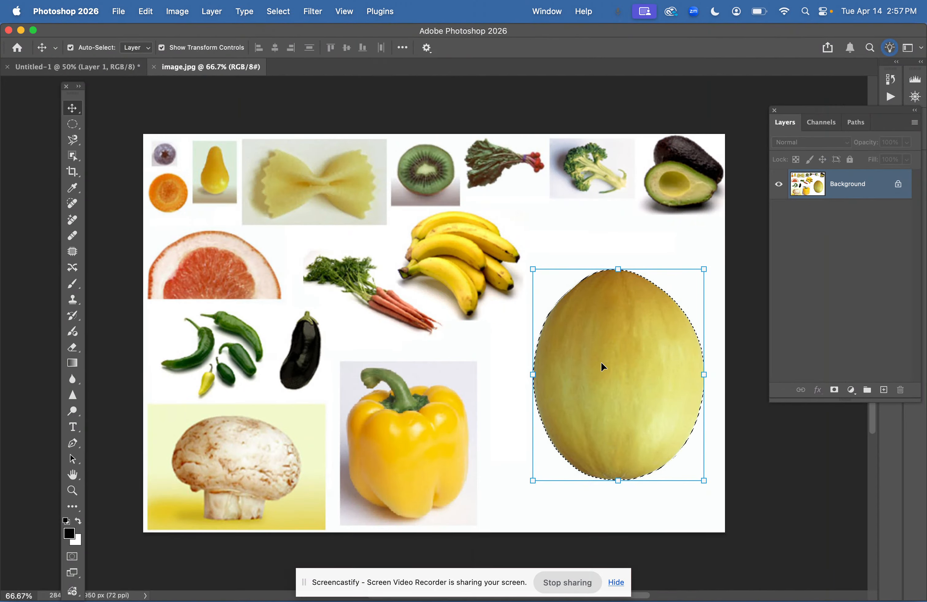
pyautogui.press('super+d')
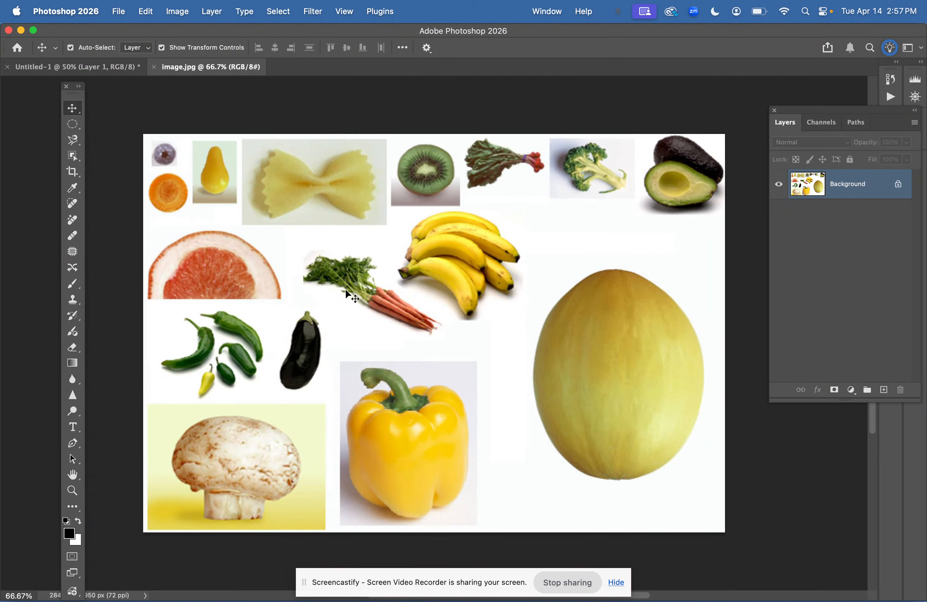
pyautogui.click(72, 156)
pyautogui.moveTo(72, 159)
pyautogui.mouseDown()
pyautogui.moveTo(126, 158)
pyautogui.moveTo(148, 178)
pyautogui.mouseUp()
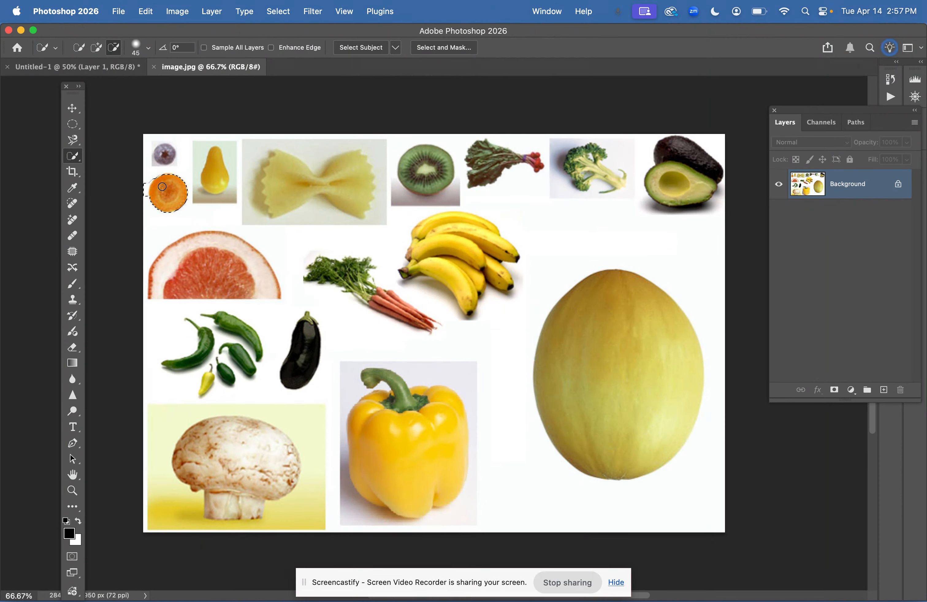
pyautogui.click(147, 182)
pyautogui.press('super+c')
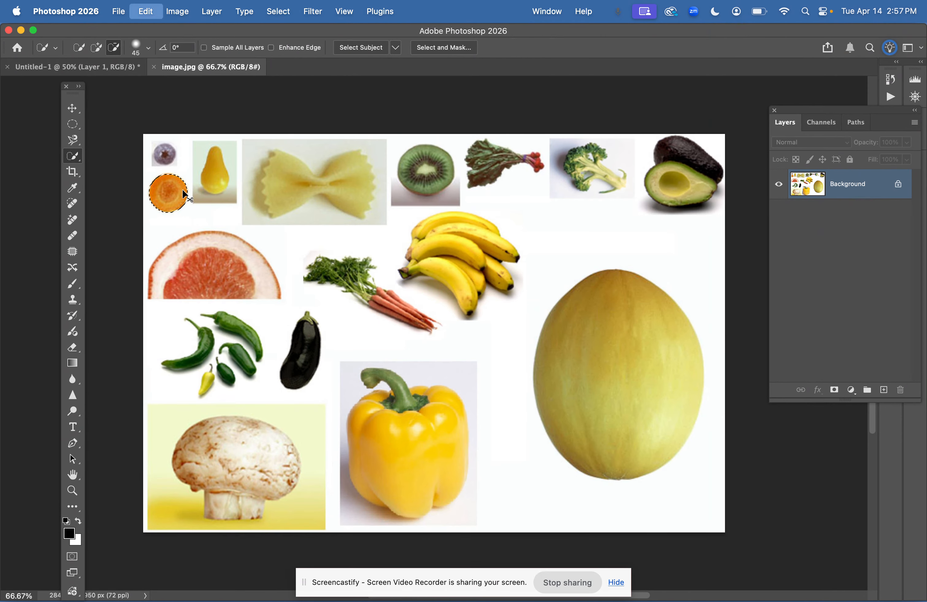
# Paste the carrot slice into the new document and move it to the melon's upper left as an eye
pyautogui.click(55, 67)
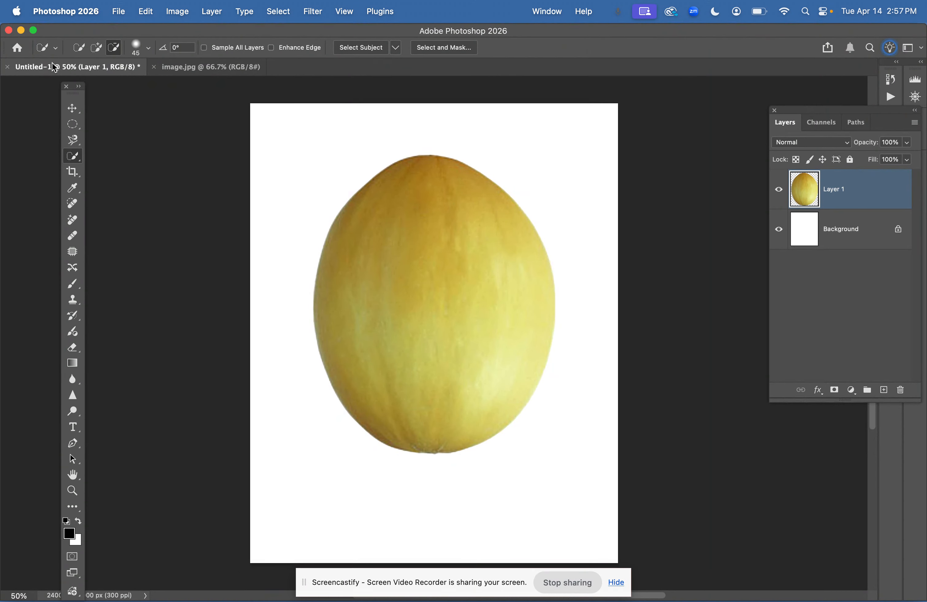
pyautogui.press('super+v')
pyautogui.click(73, 108)
pyautogui.keyDown('shift'); pyautogui.click(406, 295); pyautogui.keyUp('shift')
pyautogui.moveTo(434, 332); pyautogui.dragTo(390, 246)
pyautogui.click(847, 193)
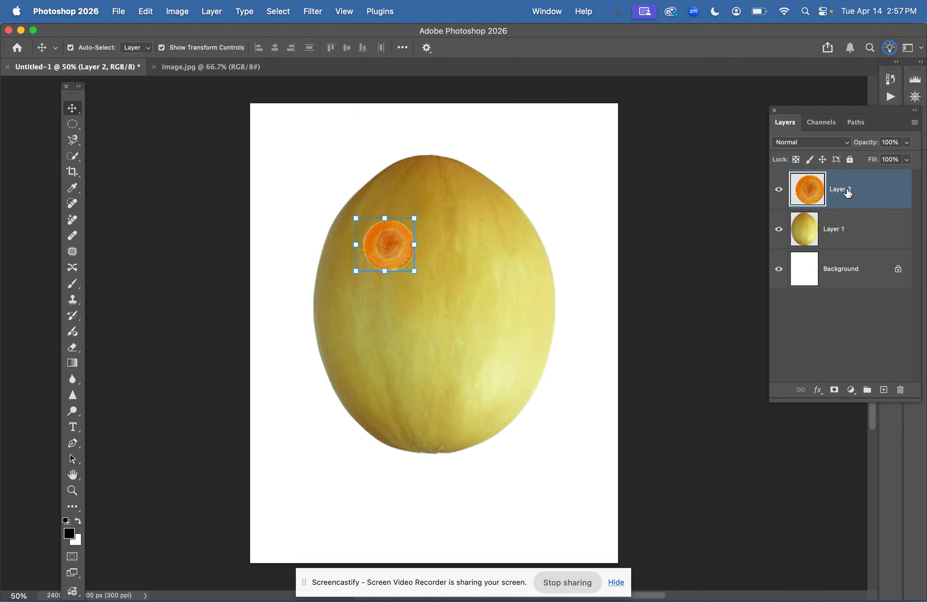
# Duplicate the carrot eye and move the copy to the melon's upper right as the second eye
pyautogui.press('super+j')
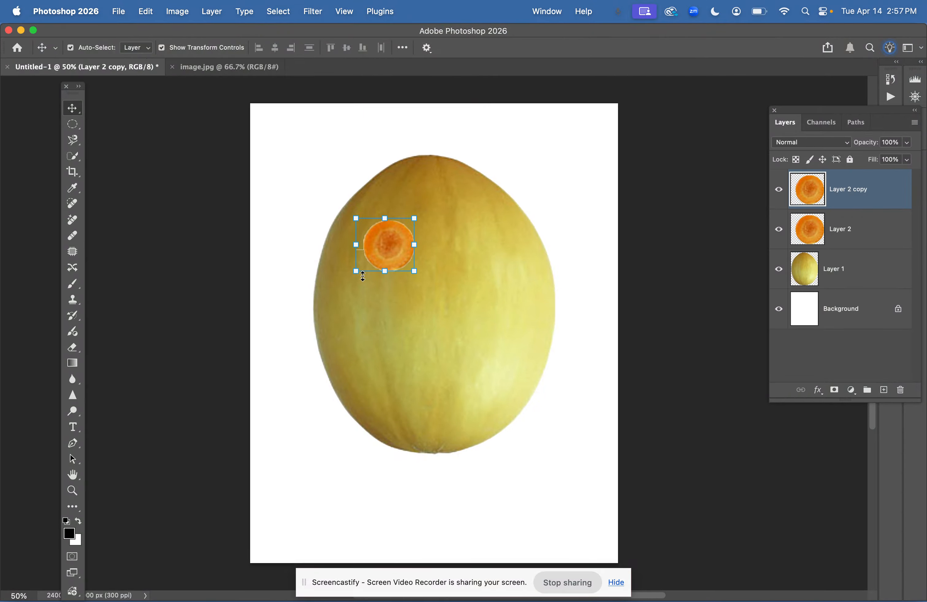
pyautogui.moveTo(393, 250); pyautogui.dragTo(472, 251)
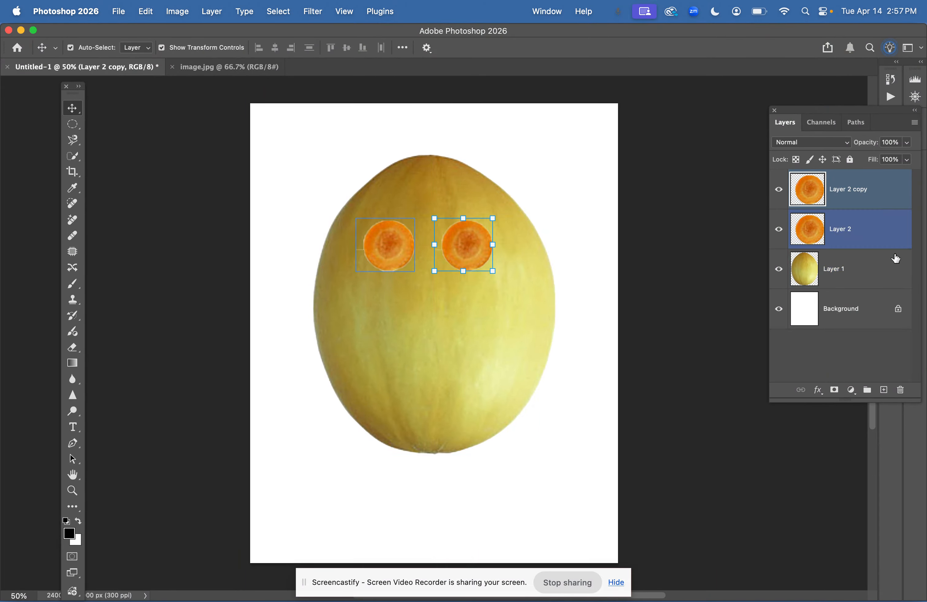
# In image.jpg, select the eggplant with the Object Selection Tool and copy it
pyautogui.click(194, 68)
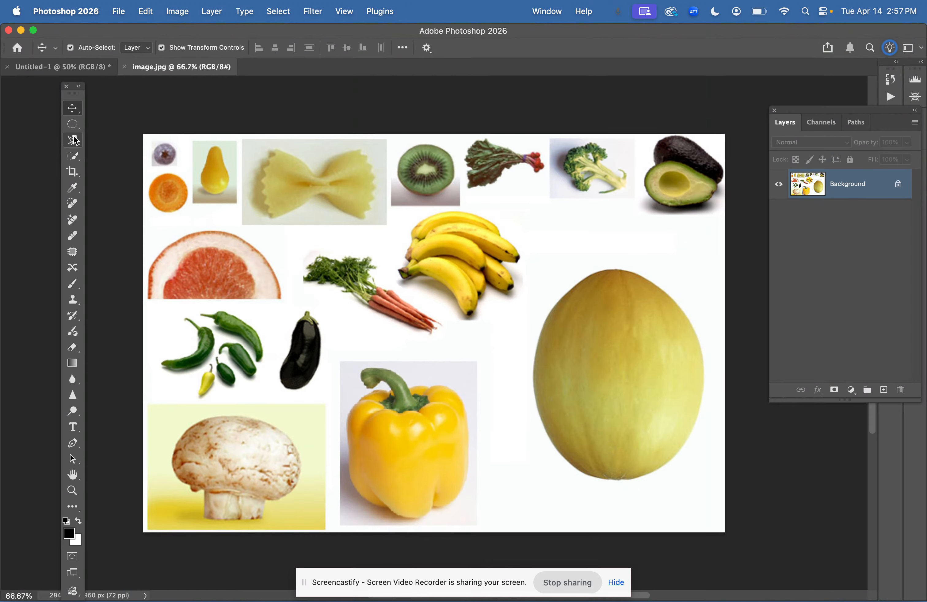
pyautogui.click(73, 156)
pyautogui.rightClick(73, 156)
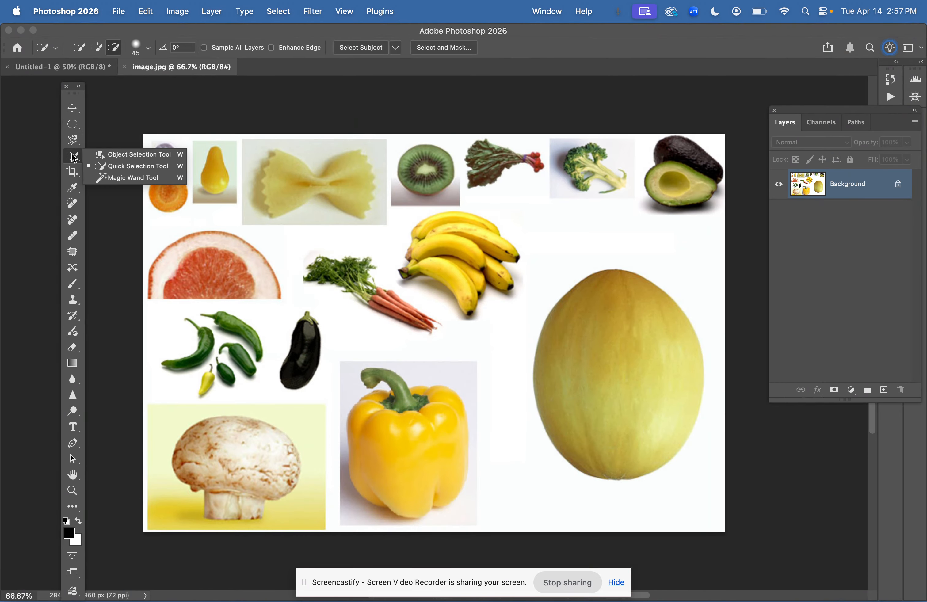
pyautogui.click(149, 157)
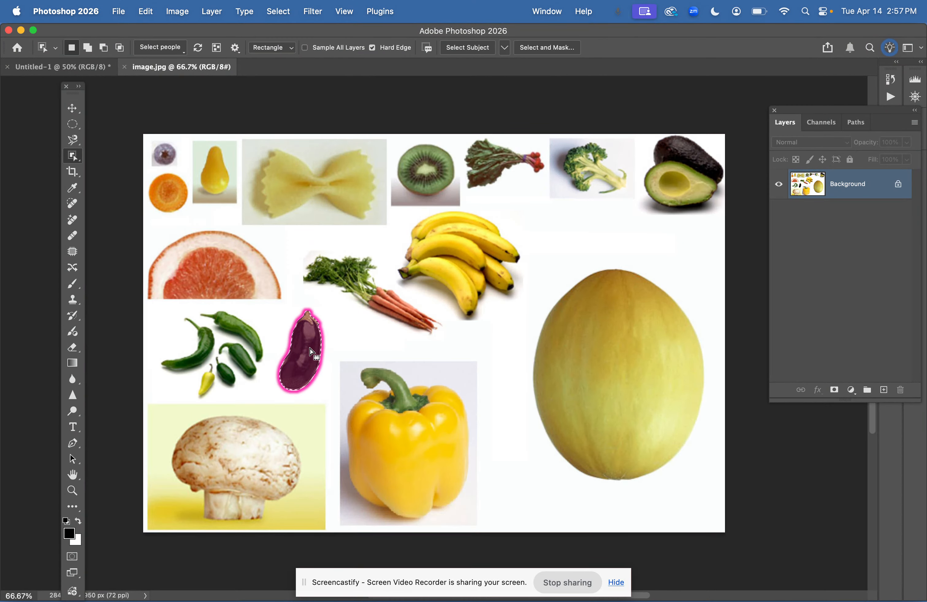
pyautogui.press('super+c')
# Paste the eggplant into the new document below the eyes as a nose and enlarge it slightly
pyautogui.click(70, 70)
pyautogui.press('super+v')
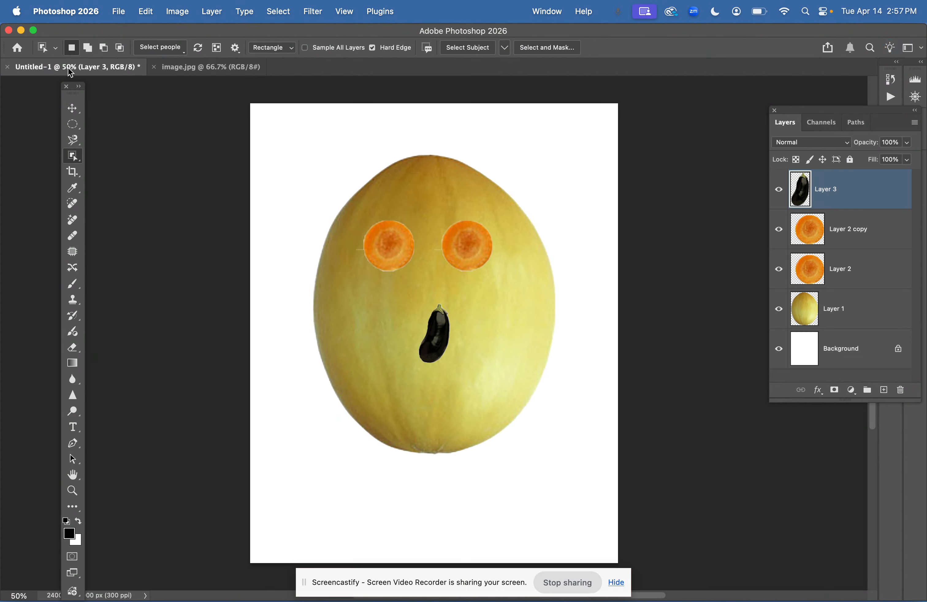
pyautogui.press('v')
pyautogui.moveTo(445, 333); pyautogui.dragTo(435, 282)
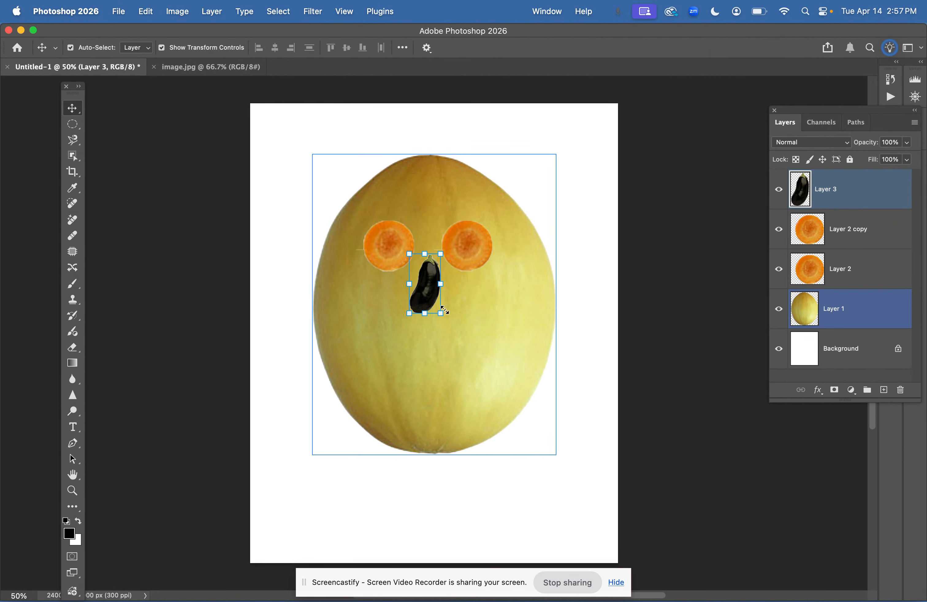
pyautogui.moveTo(441, 313)
pyautogui.mouseDown()
pyautogui.moveTo(456, 342)
pyautogui.moveTo(425, 323)
pyautogui.mouseUp()
pyautogui.press('Return')
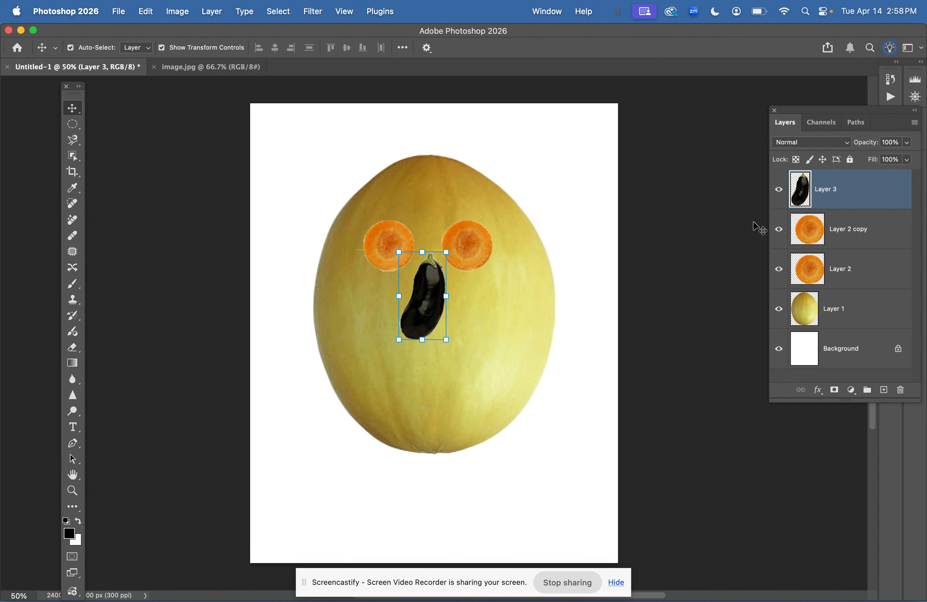
pyautogui.keyDown('super'); pyautogui.click(841, 283); pyautogui.keyUp('super')
pyautogui.click(841, 296)
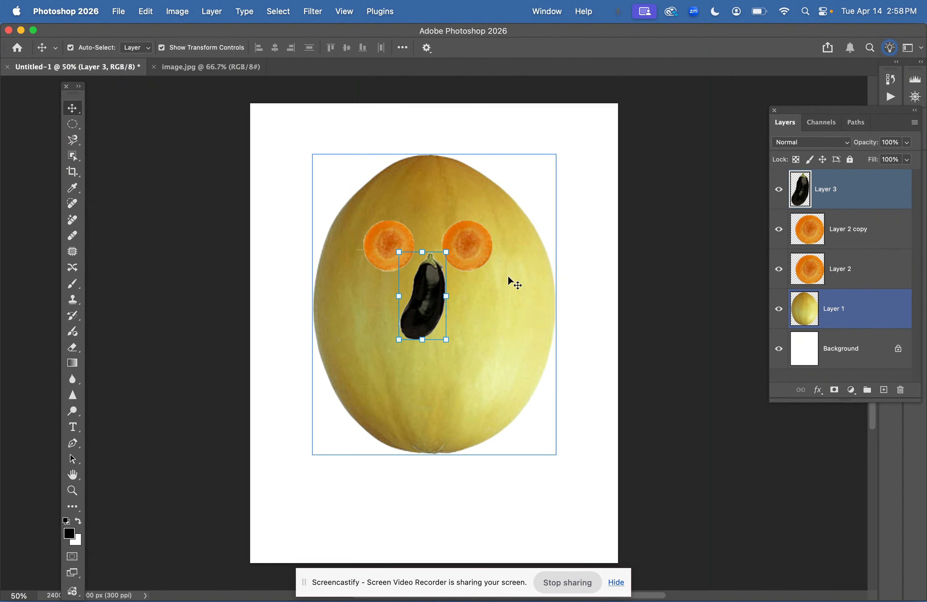
pyautogui.keyDown('shift'); pyautogui.click(513, 283); pyautogui.keyUp('shift')
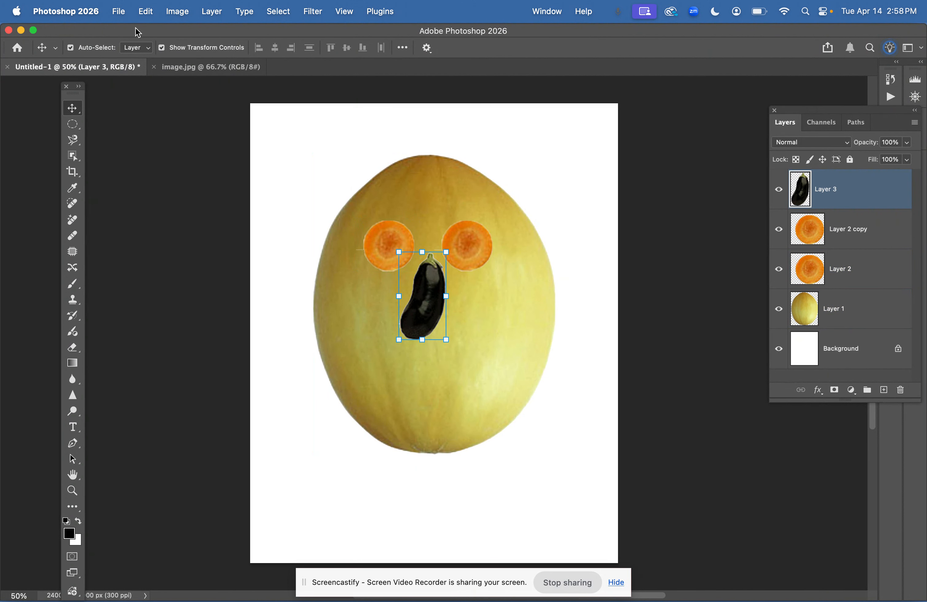
# In image.jpg, deselect the eggplant and select the grapefruit half with the Quick Selection Tool
pyautogui.click(178, 68)
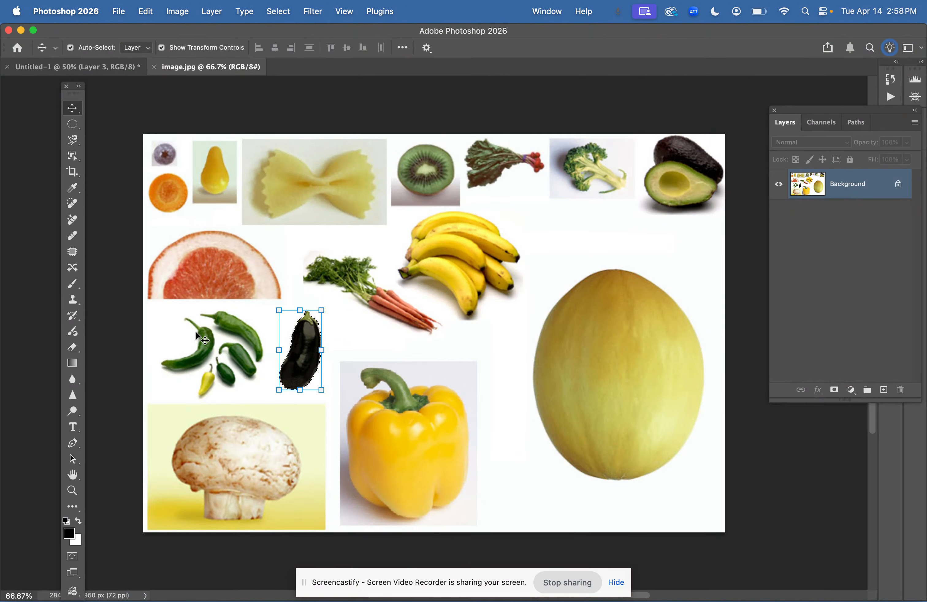
pyautogui.press('super+d')
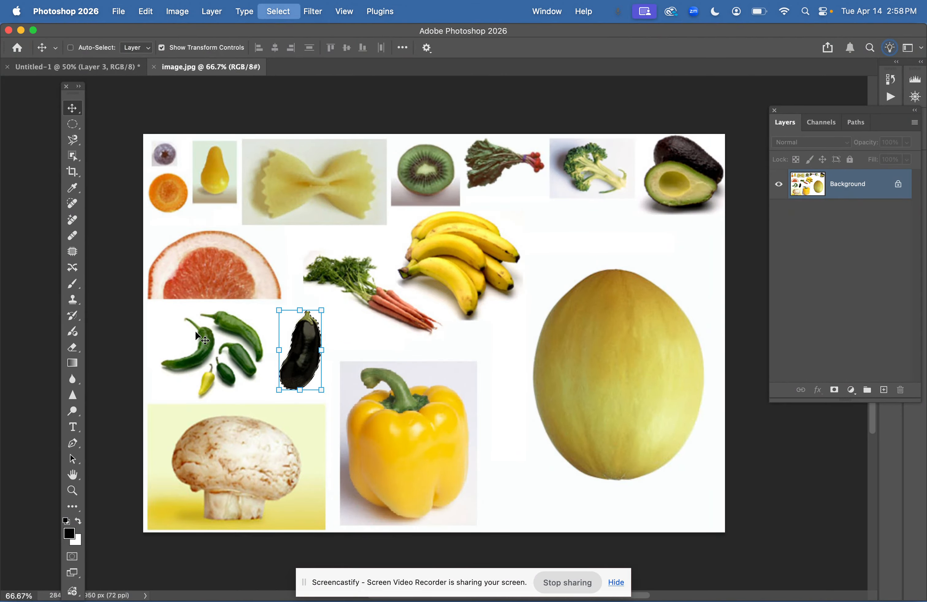
pyautogui.click(73, 156)
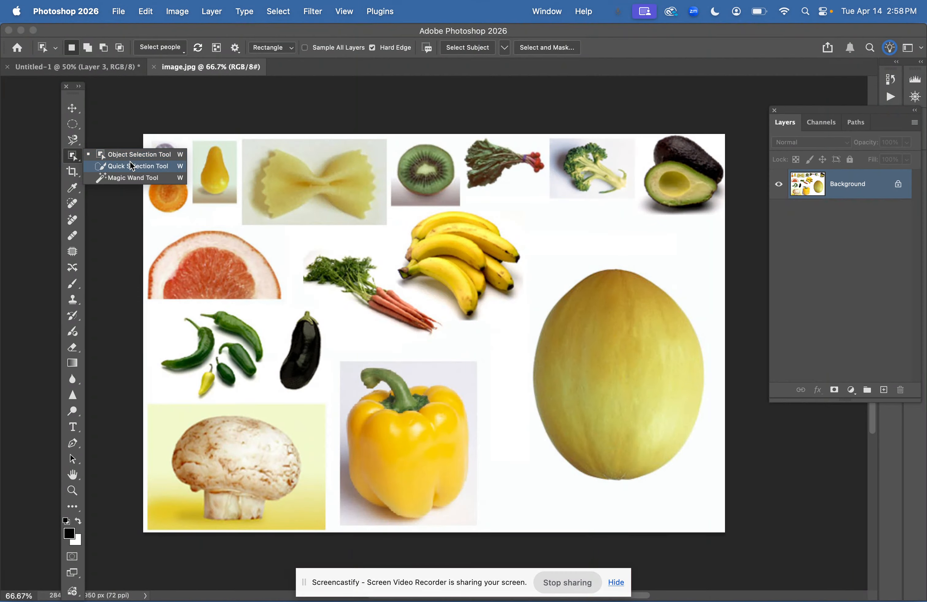
pyautogui.click(133, 167)
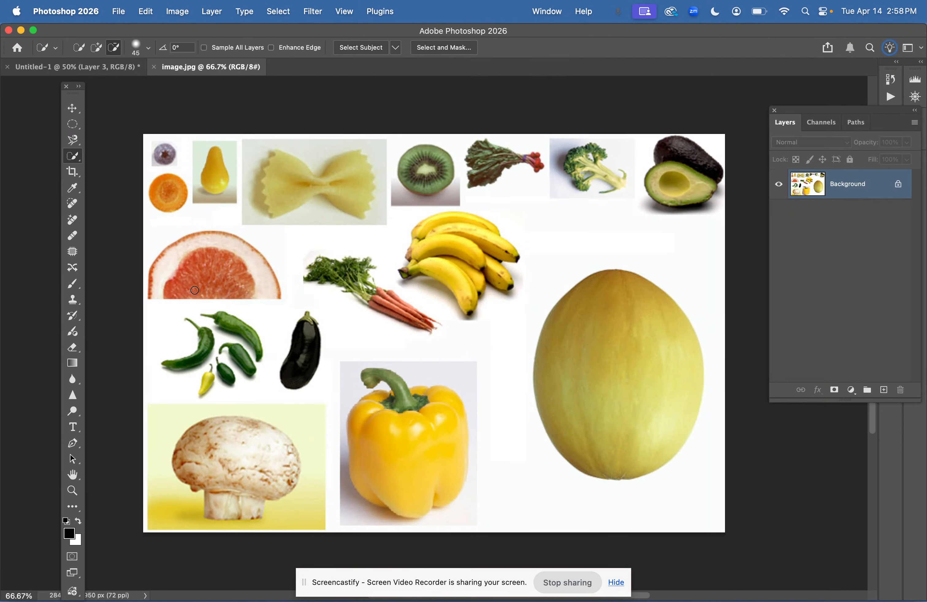
pyautogui.moveTo(161, 290); pyautogui.dragTo(158, 276)
# Paste the grapefruit into the new document, rotate it about 90° and place it at the melon's right side as an ear
pyautogui.click(54, 71)
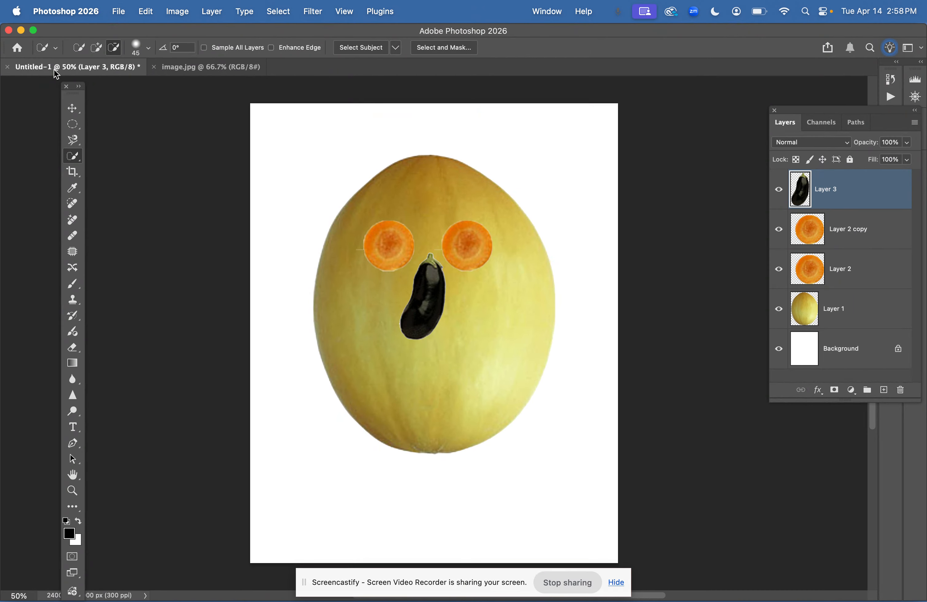
pyautogui.press('super+v')
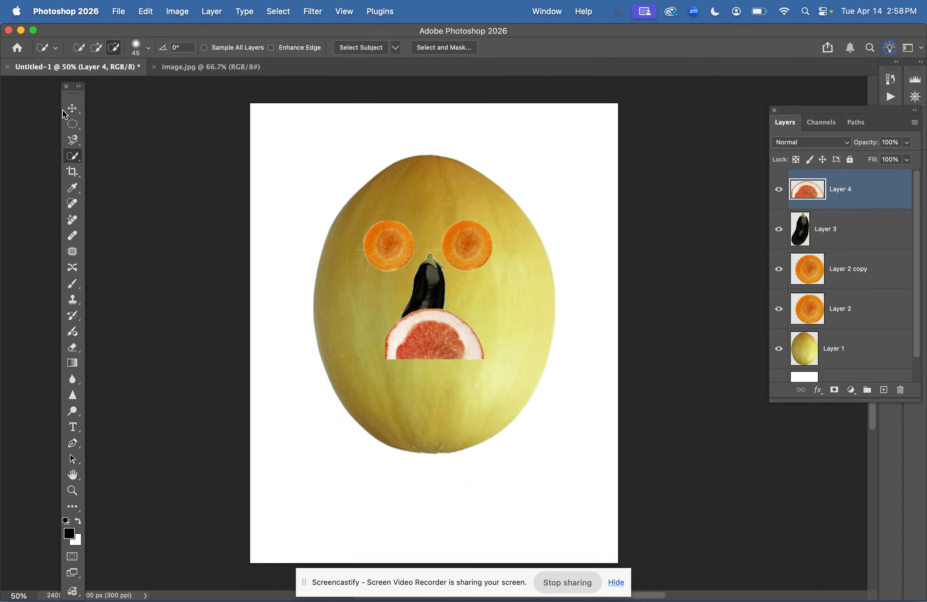
pyautogui.click(73, 109)
pyautogui.moveTo(423, 337); pyautogui.dragTo(534, 235)
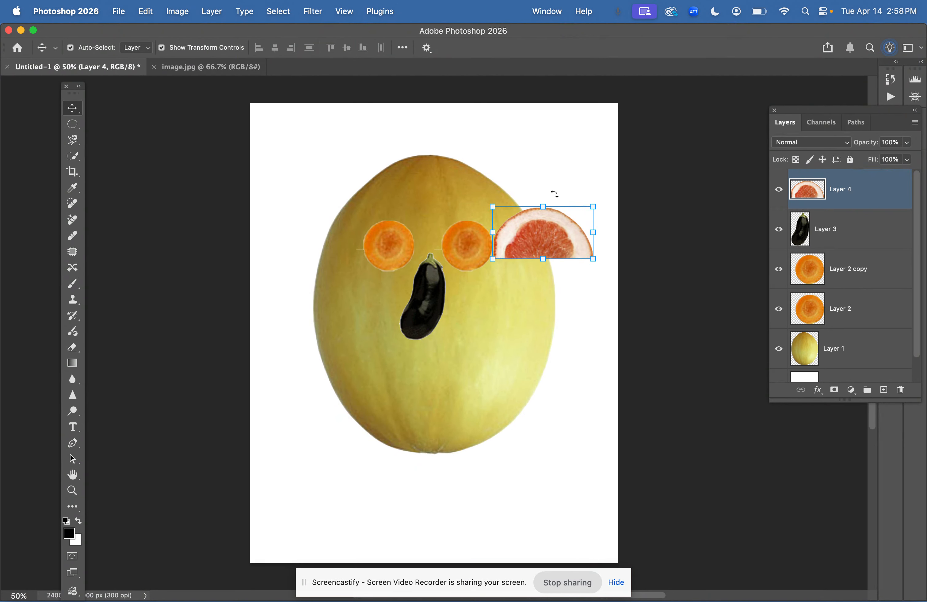
pyautogui.moveTo(553, 196); pyautogui.dragTo(580, 243)
pyautogui.moveTo(529, 227); pyautogui.dragTo(541, 275)
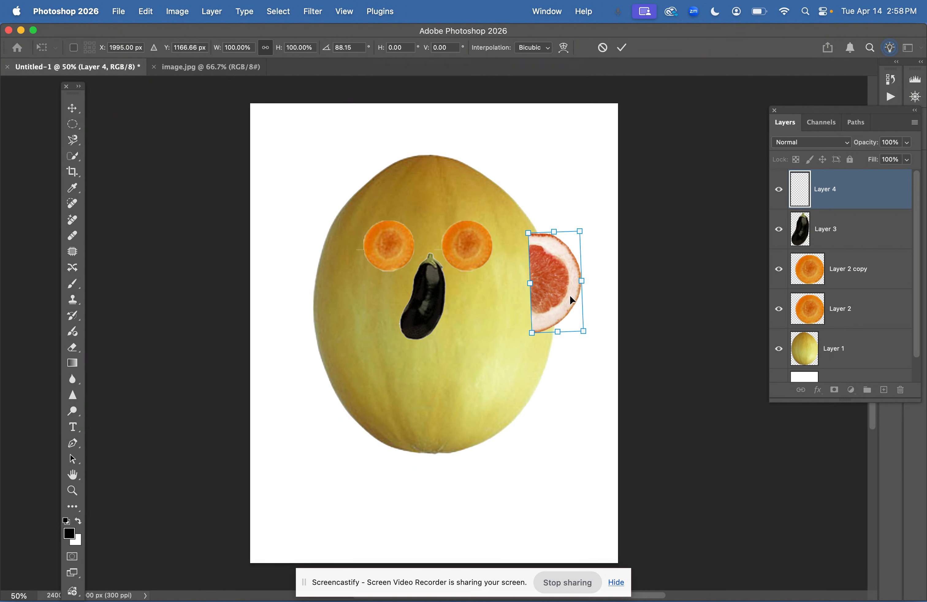
pyautogui.moveTo(593, 293); pyautogui.dragTo(593, 295)
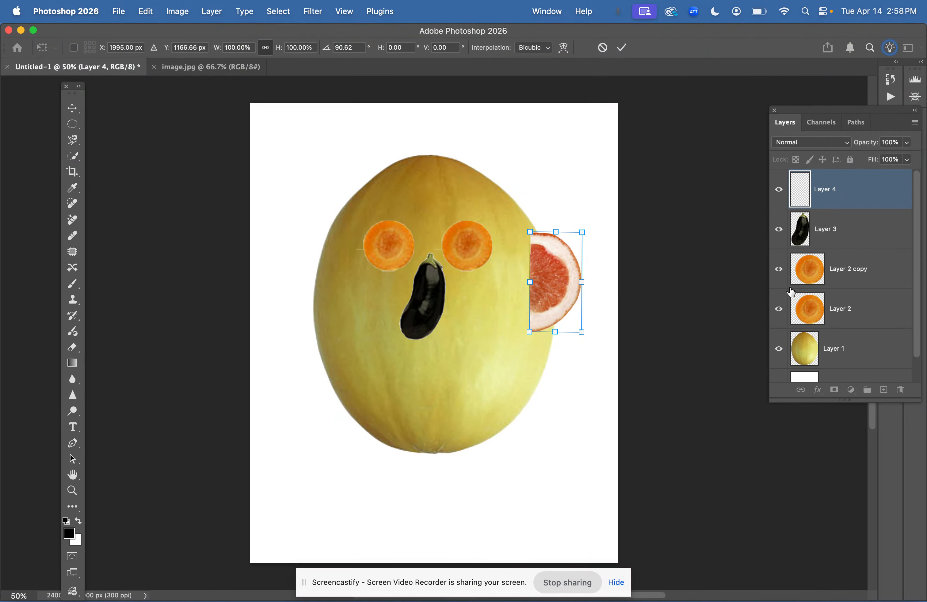
pyautogui.press('Return')
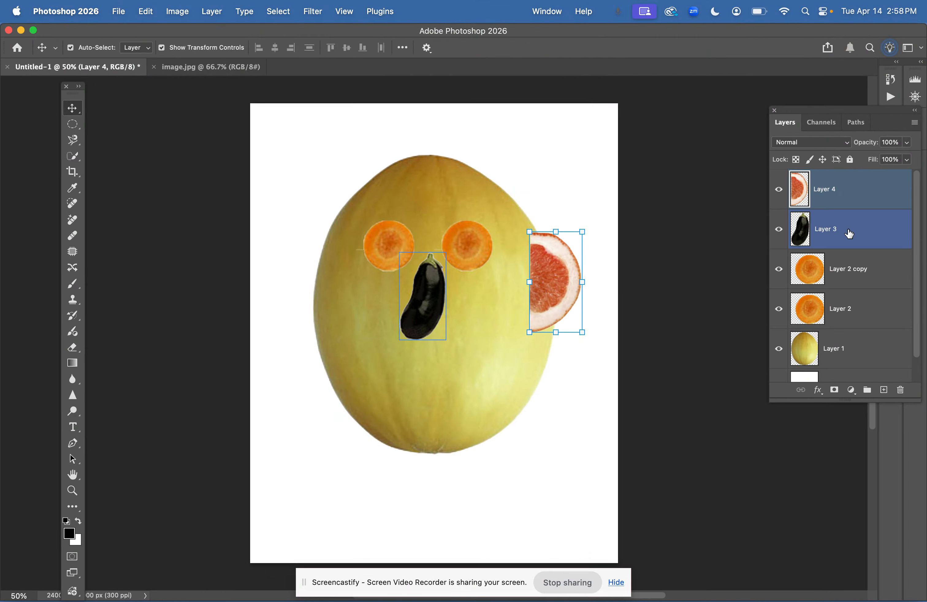
# Move the grapefruit layer below the melon layer and shift the ear slightly outward
pyautogui.moveTo(833, 188); pyautogui.dragTo(834, 363)
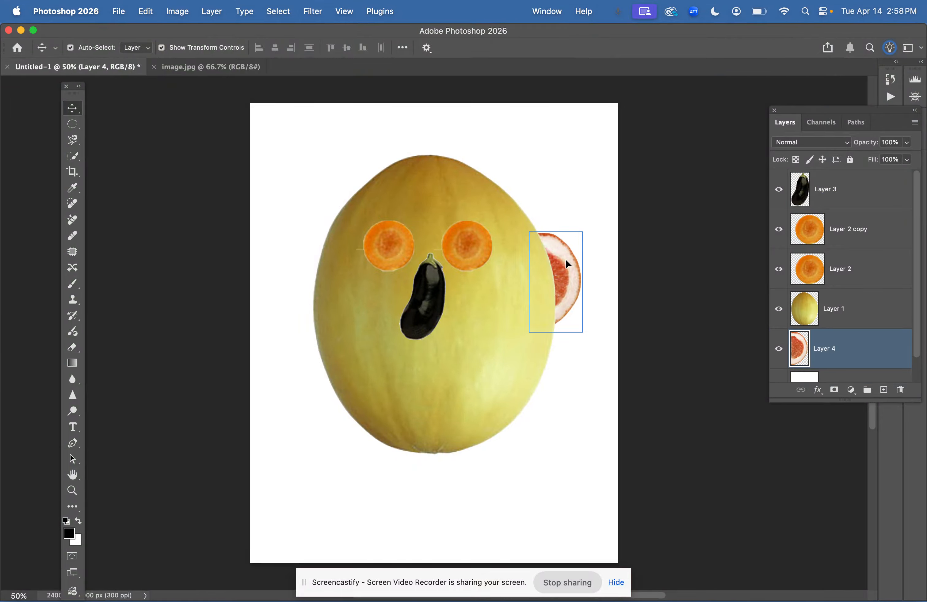
pyautogui.moveTo(566, 259); pyautogui.dragTo(605, 269)
pyautogui.click(855, 347)
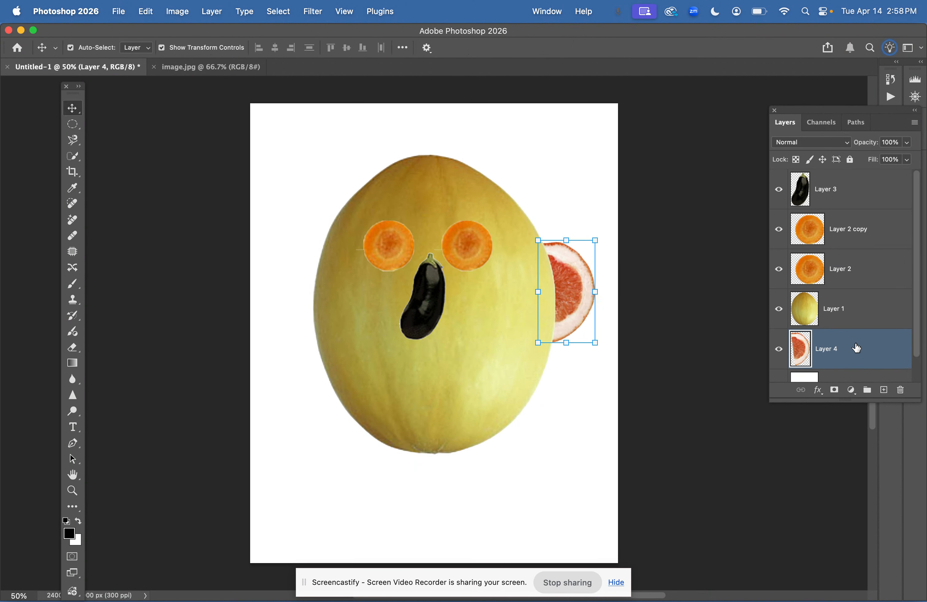
# Duplicate the grapefruit ear, move the copy to the melon's left side and rotate it to about -175°
pyautogui.press('super+j')
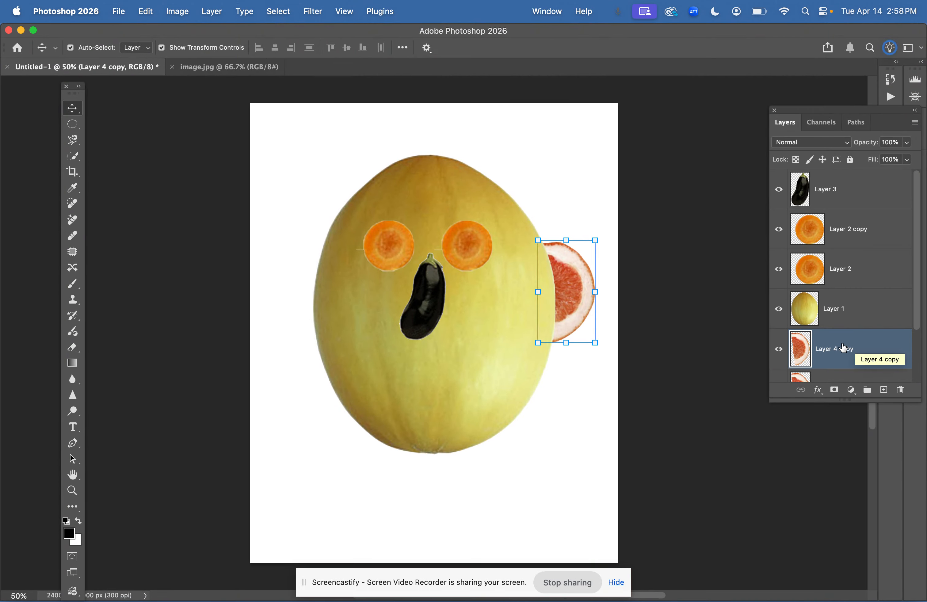
pyautogui.moveTo(499, 291); pyautogui.dragTo(283, 294)
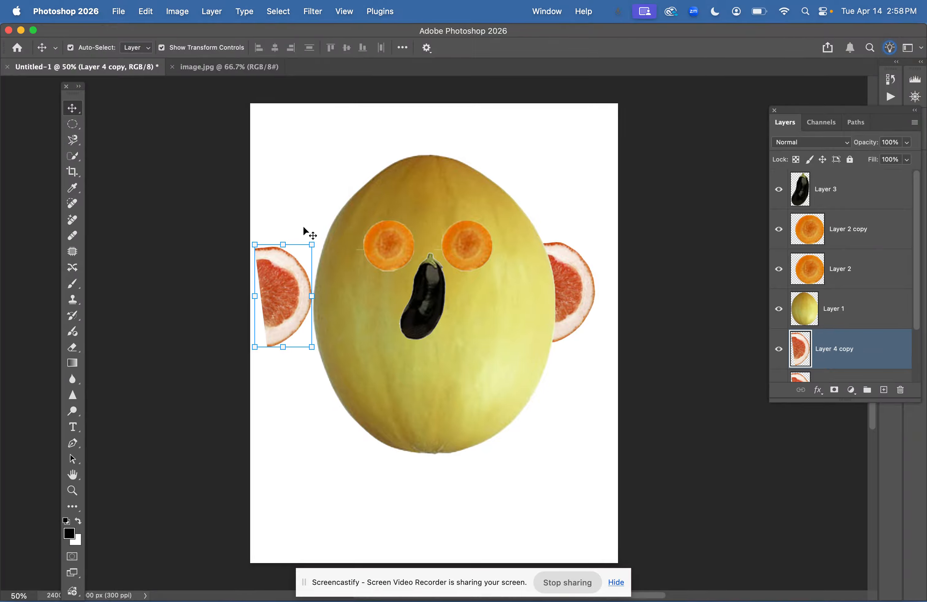
pyautogui.moveTo(303, 231); pyautogui.dragTo(263, 343)
pyautogui.moveTo(279, 304); pyautogui.dragTo(299, 303)
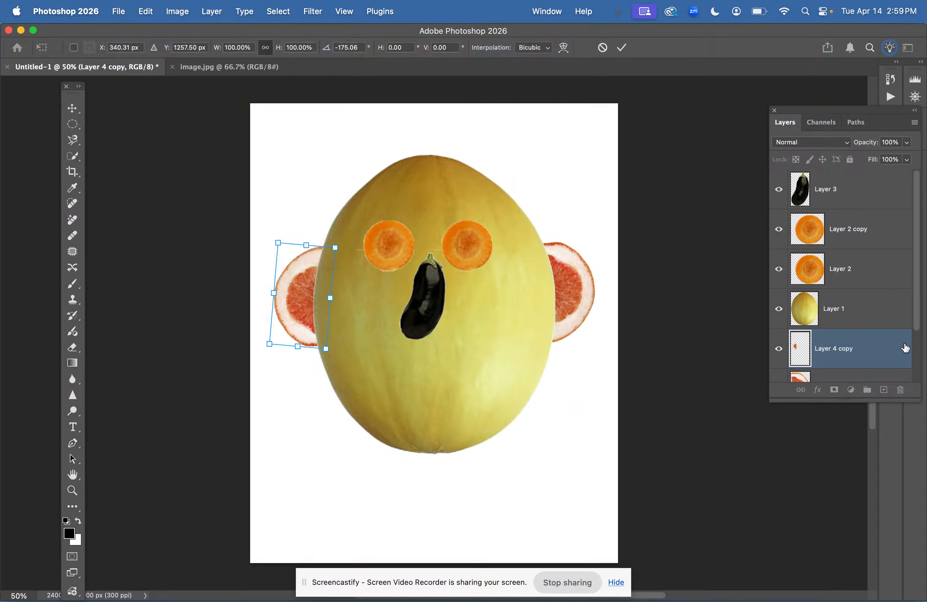
pyautogui.click(893, 349)
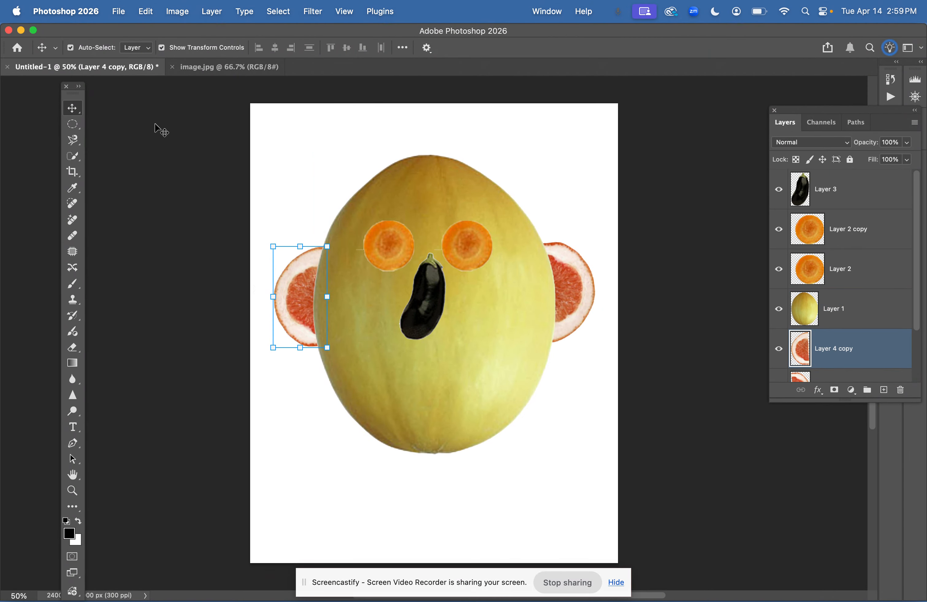
# In image.jpg, deselect and select the banana bunch with the Quick Selection Tool
pyautogui.click(202, 67)
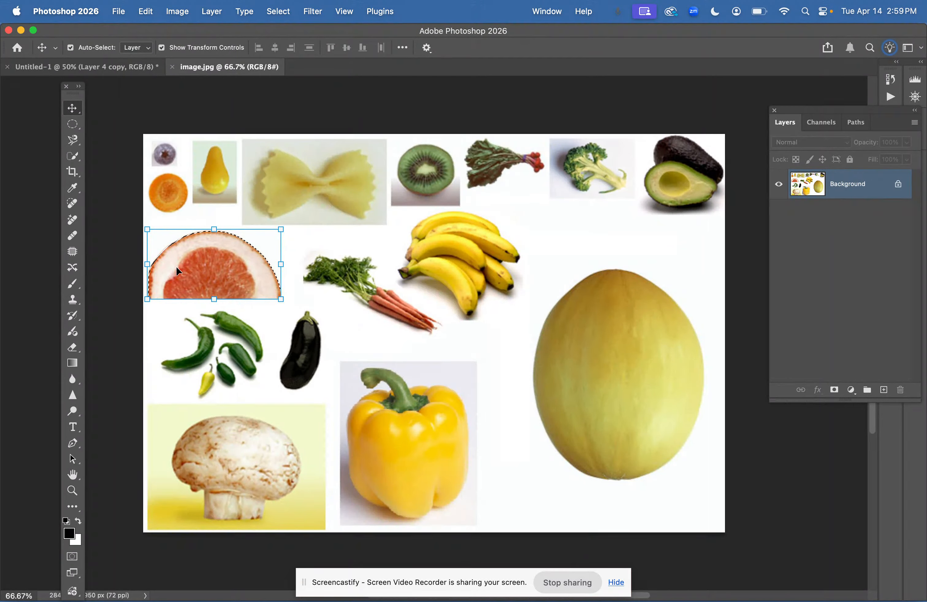
pyautogui.press('super+d')
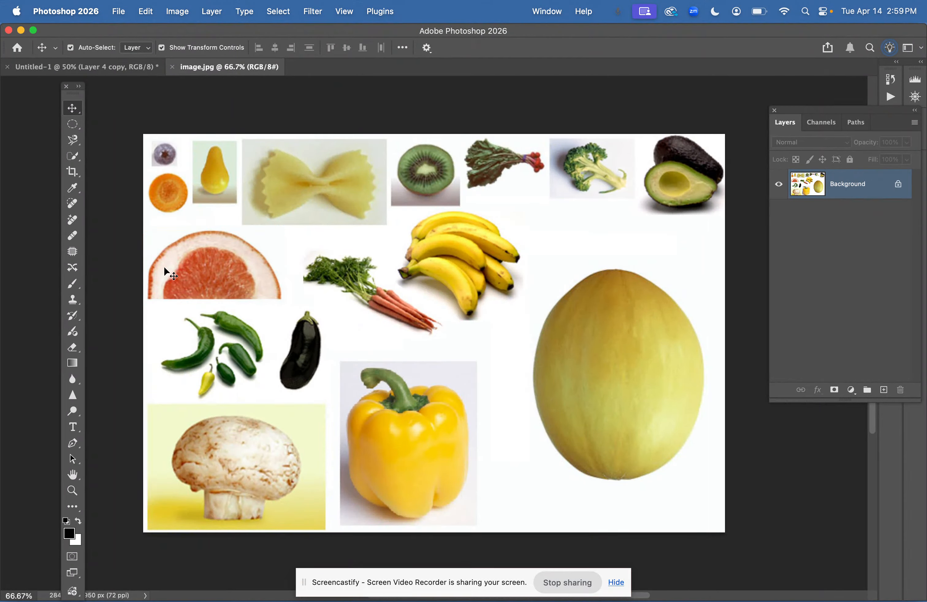
pyautogui.click(73, 160)
pyautogui.moveTo(417, 254)
pyautogui.mouseDown()
pyautogui.moveTo(438, 233)
pyautogui.moveTo(458, 244)
pyautogui.moveTo(459, 277)
pyautogui.moveTo(486, 267)
pyautogui.mouseUp()
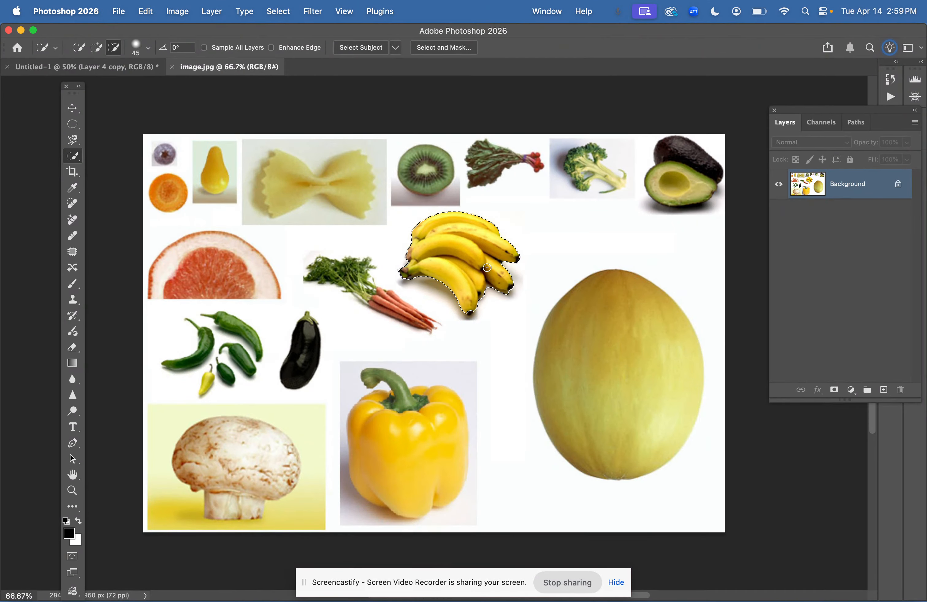
# Paste the bananas into the new document and move them to the top of the melon as hair
pyautogui.click(118, 69)
pyautogui.press('super+v')
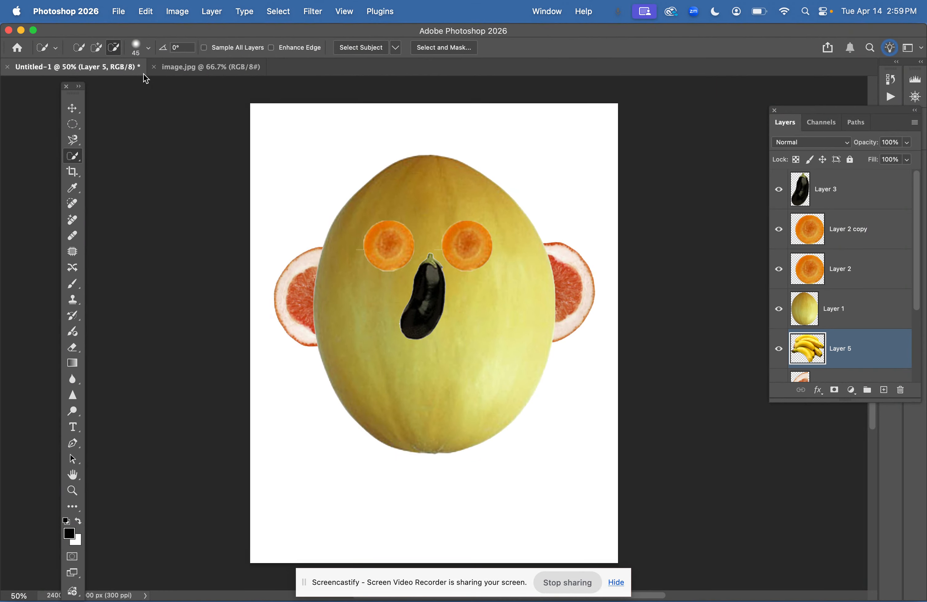
pyautogui.click(72, 107)
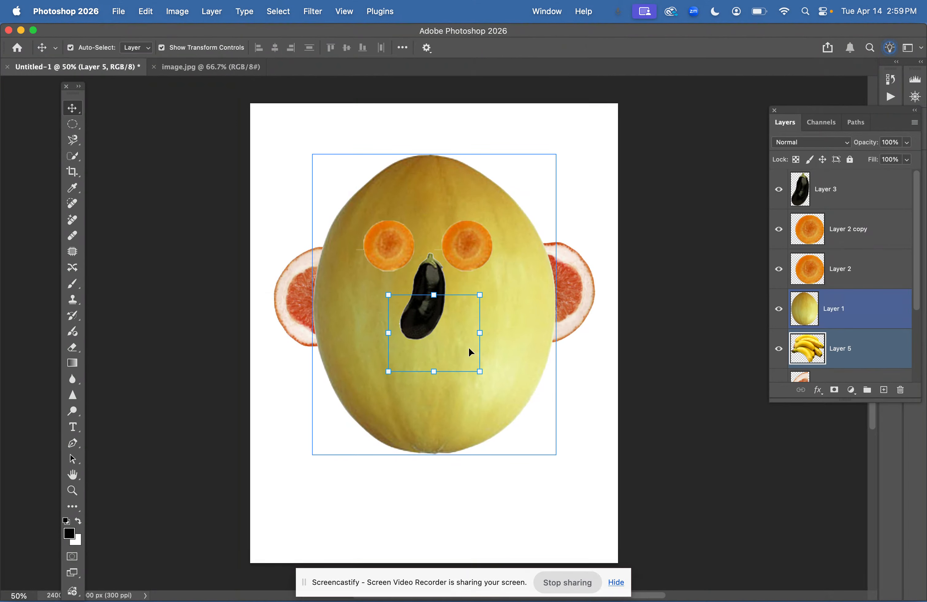
pyautogui.moveTo(469, 348); pyautogui.dragTo(491, 190)
pyautogui.press('super+z')
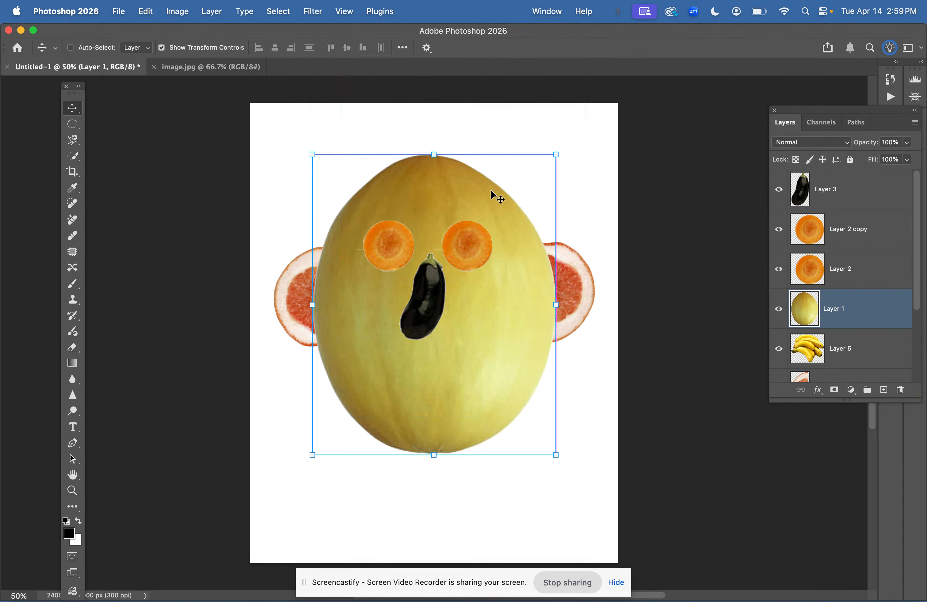
pyautogui.click(838, 352)
pyautogui.moveTo(560, 374); pyautogui.dragTo(558, 453)
pyautogui.moveTo(501, 378); pyautogui.dragTo(424, 470)
pyautogui.moveTo(461, 316); pyautogui.dragTo(595, 432)
pyautogui.moveTo(426, 408); pyautogui.dragTo(504, 323)
pyautogui.moveTo(592, 429); pyautogui.dragTo(361, 149)
# Duplicate the bananas and arrange the copies across the top of the head as hair
pyautogui.press('super+j')
pyautogui.moveTo(418, 128); pyautogui.dragTo(353, 82)
pyautogui.moveTo(408, 113)
pyautogui.mouseDown()
pyautogui.moveTo(273, 125)
pyautogui.moveTo(408, 106)
pyautogui.moveTo(400, 104)
pyautogui.mouseUp()
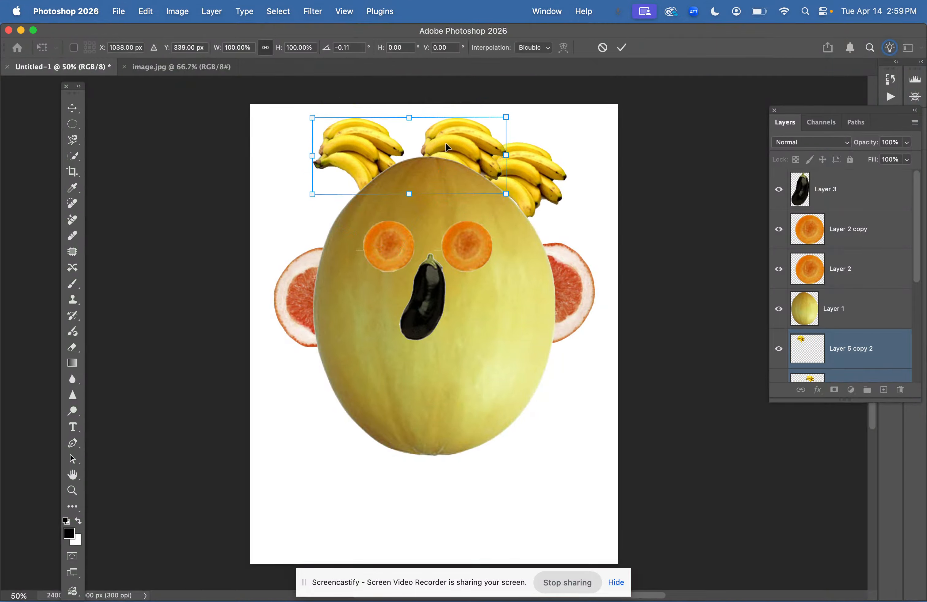
pyautogui.moveTo(445, 148); pyautogui.dragTo(470, 156)
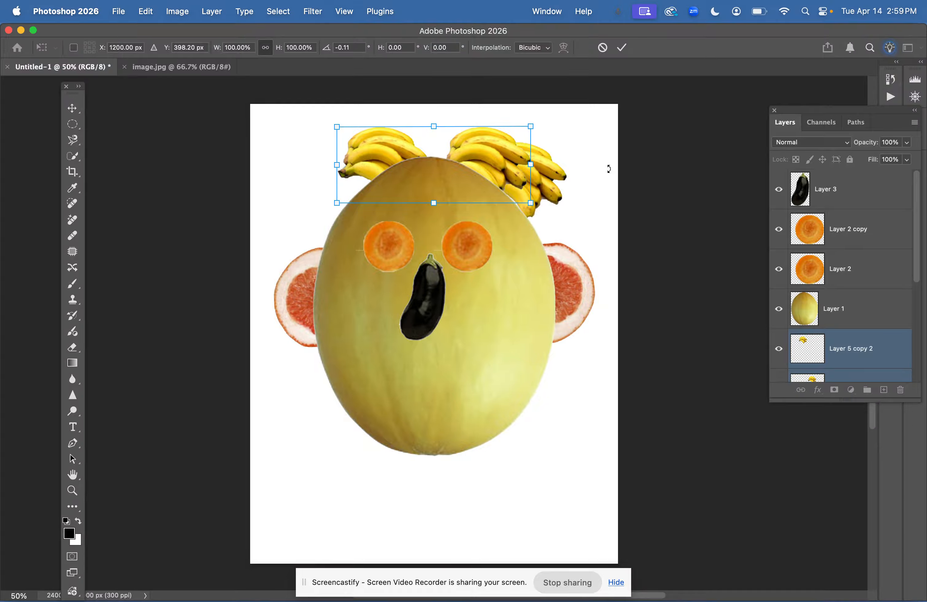
# Duplicate the bananas once more and position the copies at the head's upper-left and upper-right corners
pyautogui.click(824, 348)
pyautogui.press('super+j')
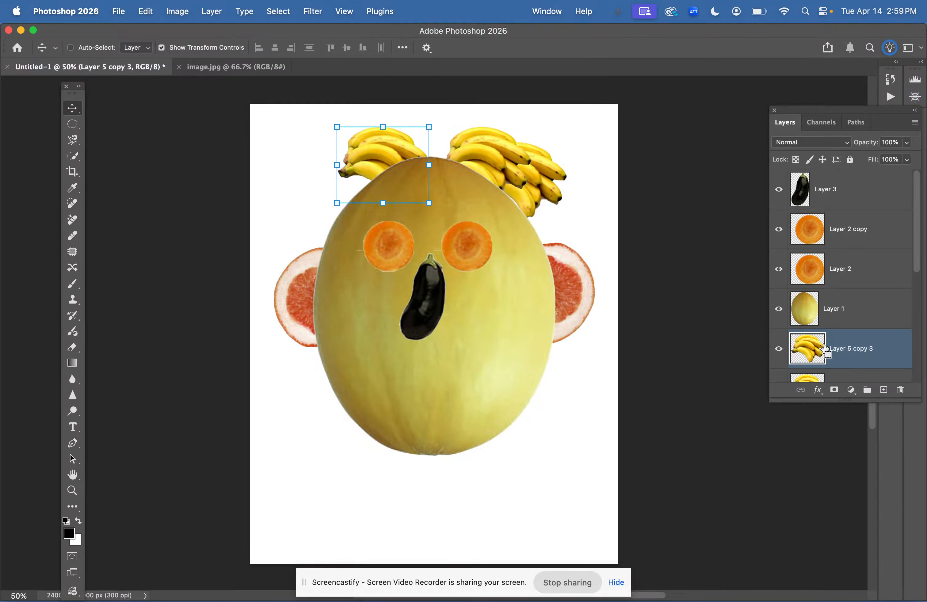
pyautogui.moveTo(379, 142); pyautogui.dragTo(332, 173)
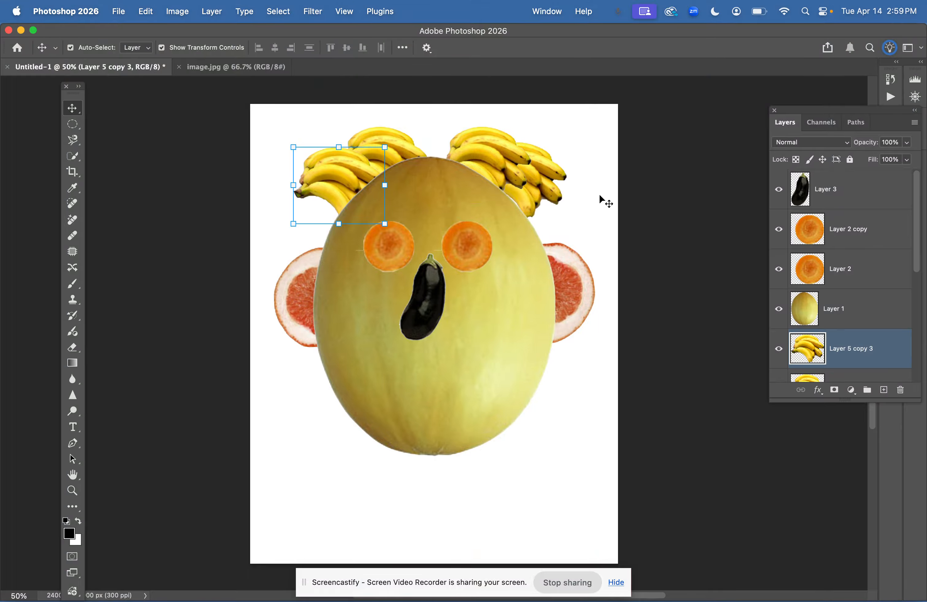
pyautogui.press('super')
pyautogui.moveTo(318, 181); pyautogui.dragTo(322, 179)
pyautogui.click(522, 185)
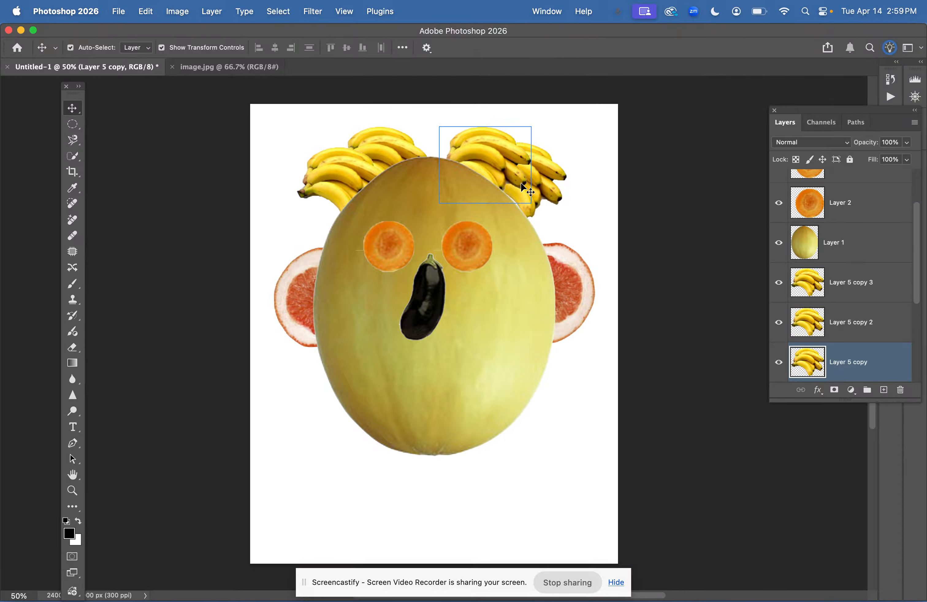
pyautogui.moveTo(522, 185); pyautogui.dragTo(556, 195)
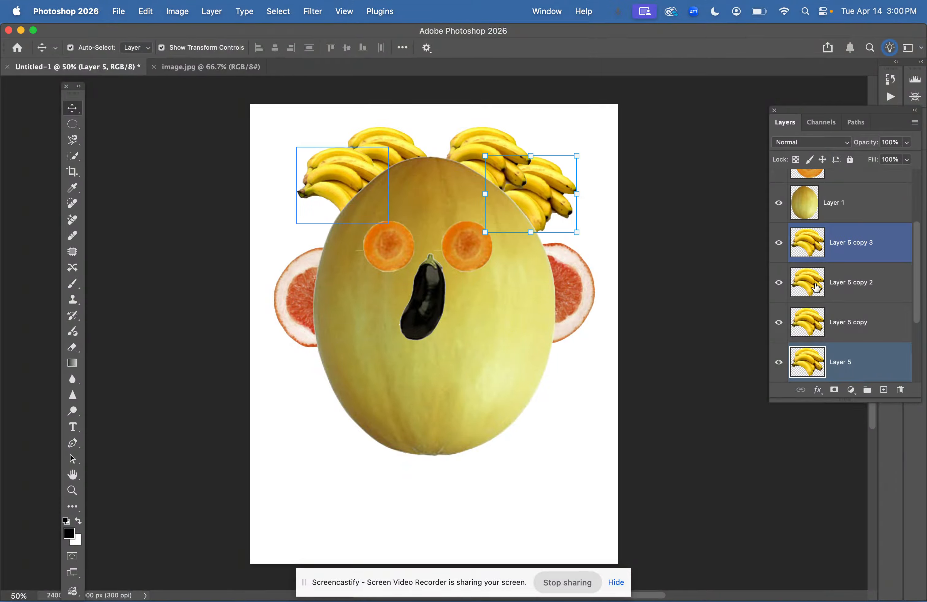
# In image.jpg, deselect and select the green chili pepper with the Quick Selection Tool
pyautogui.scroll(3, 842, 242)
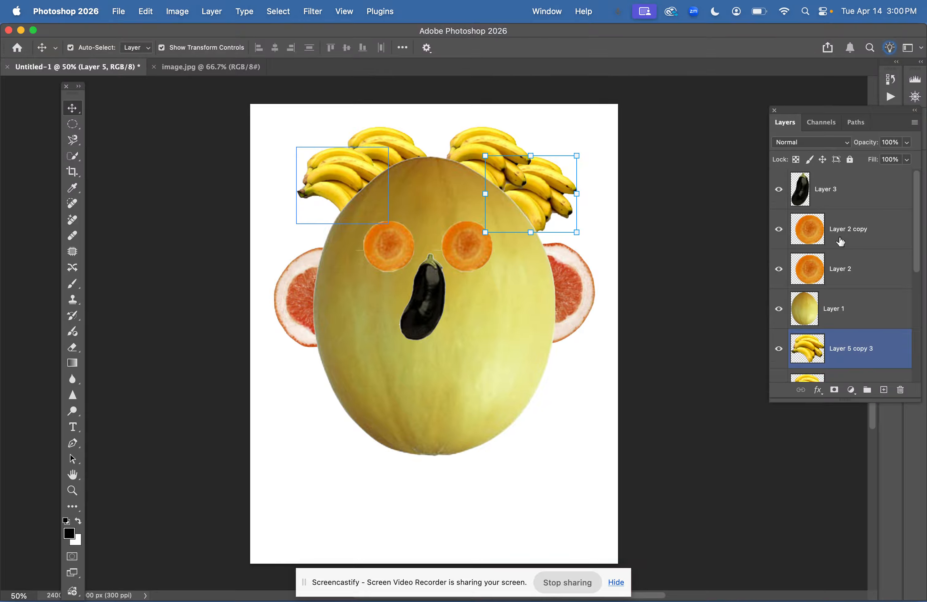
pyautogui.click(183, 67)
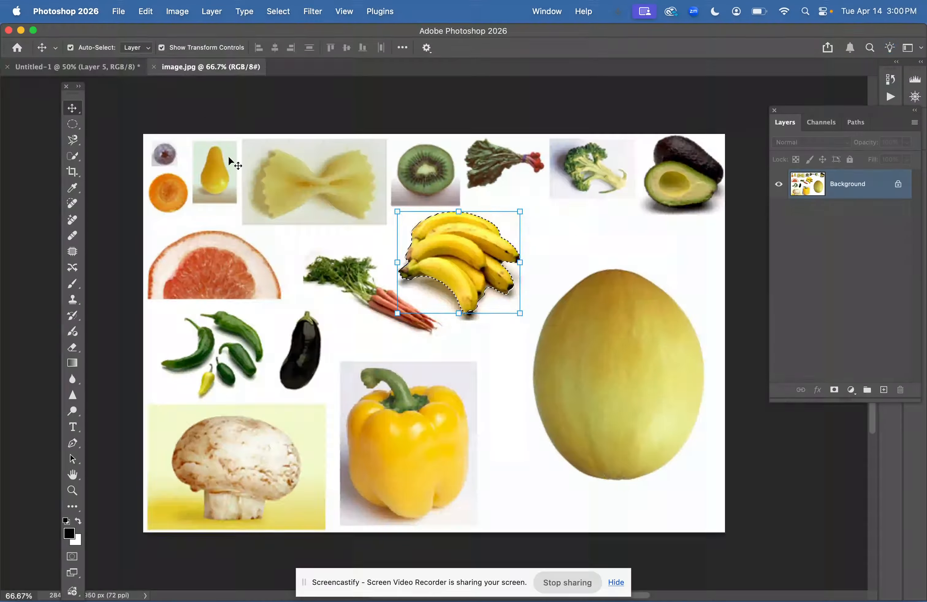
pyautogui.press('super+d')
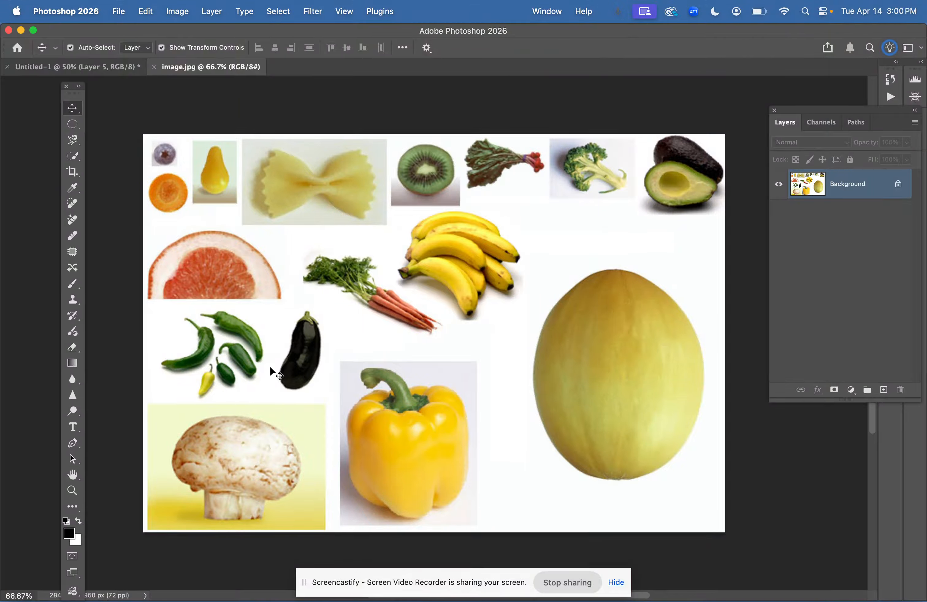
pyautogui.click(75, 138)
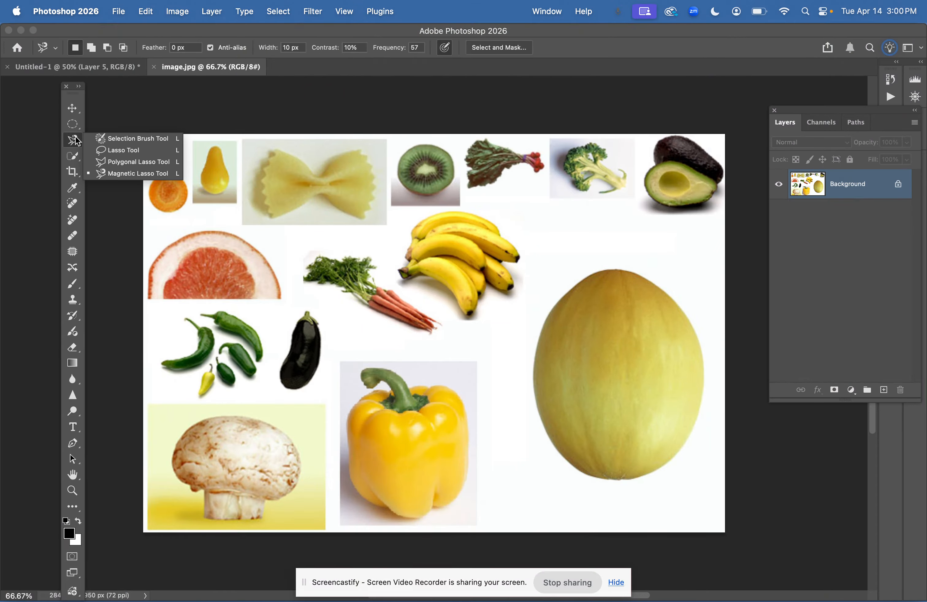
pyautogui.click(76, 121)
pyautogui.click(79, 161)
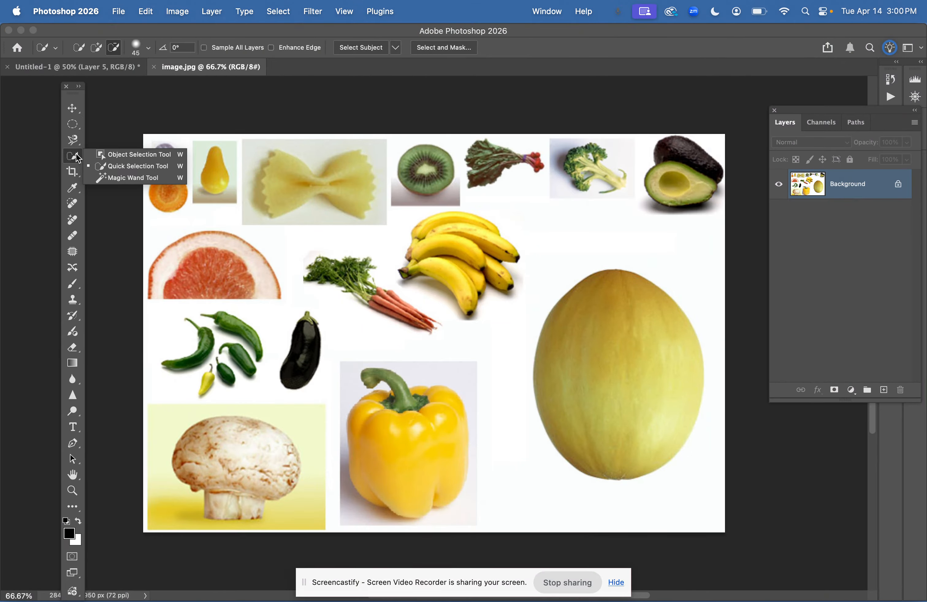
pyautogui.click(135, 166)
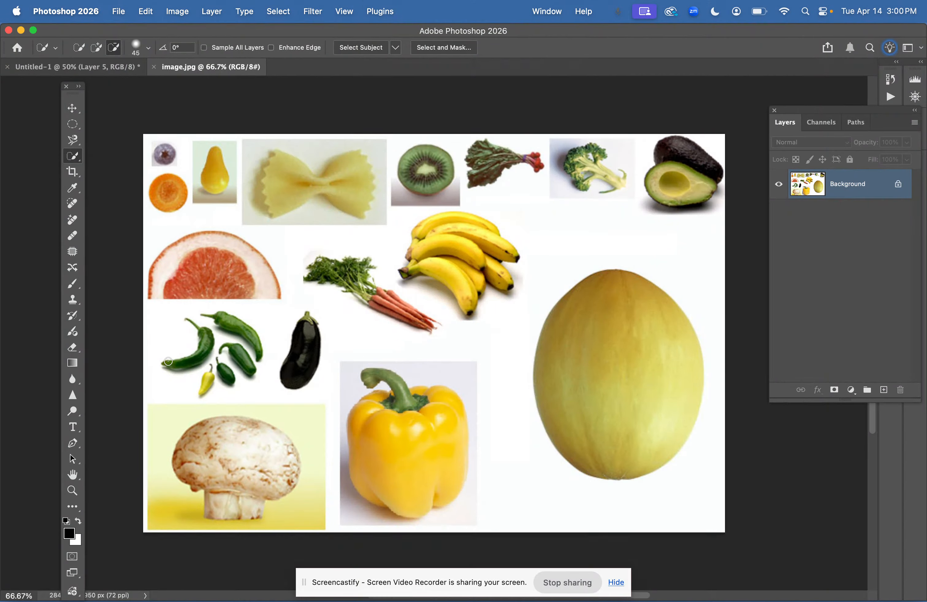
pyautogui.moveTo(172, 364); pyautogui.dragTo(171, 364)
# Paste the pepper into the new document, bring its layer to the top and enlarge it as a mouth below the nose
pyautogui.click(112, 69)
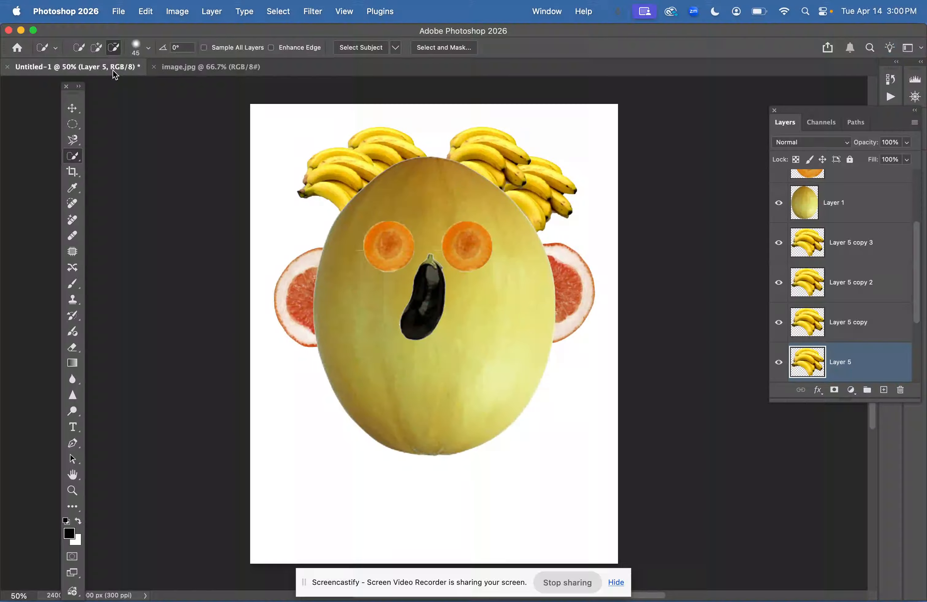
pyautogui.press('super+v')
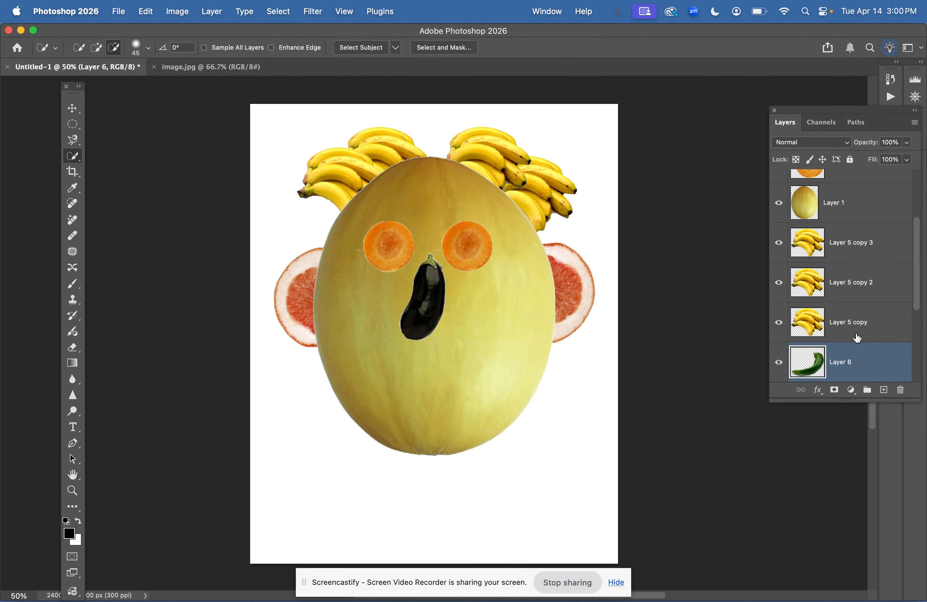
pyautogui.moveTo(857, 354); pyautogui.dragTo(853, 168)
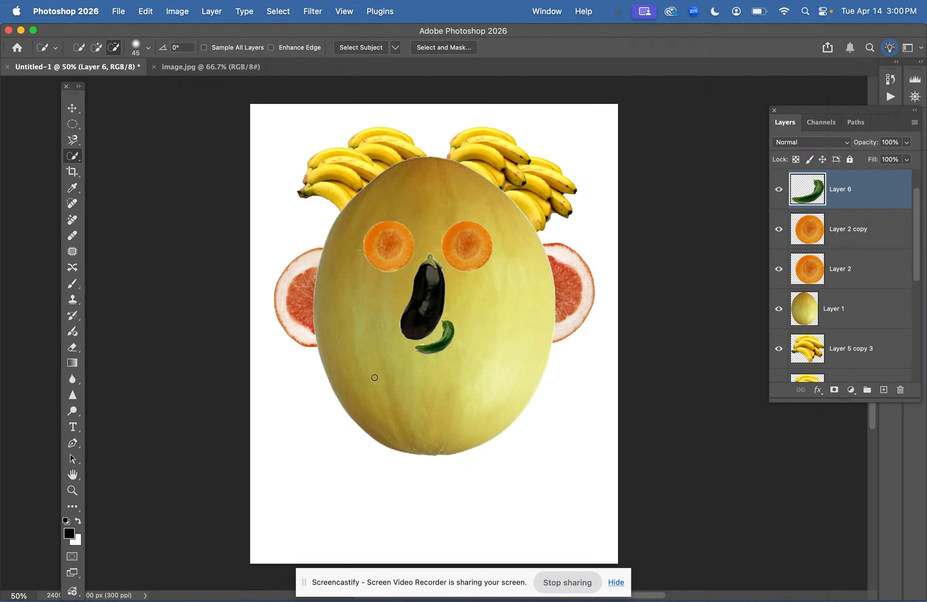
pyautogui.click(72, 108)
pyautogui.moveTo(451, 341); pyautogui.dragTo(450, 392)
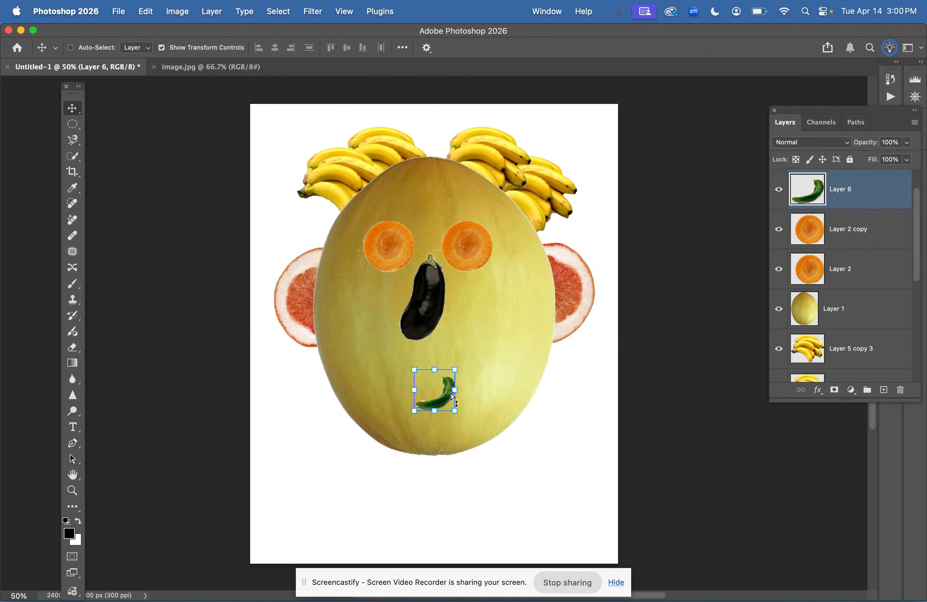
pyautogui.click(452, 392)
pyautogui.moveTo(455, 369); pyautogui.dragTo(509, 321)
pyautogui.moveTo(495, 386)
pyautogui.mouseDown()
pyautogui.moveTo(483, 384)
pyautogui.moveTo(507, 373)
pyautogui.moveTo(507, 389)
pyautogui.mouseUp()
pyautogui.press('Return')
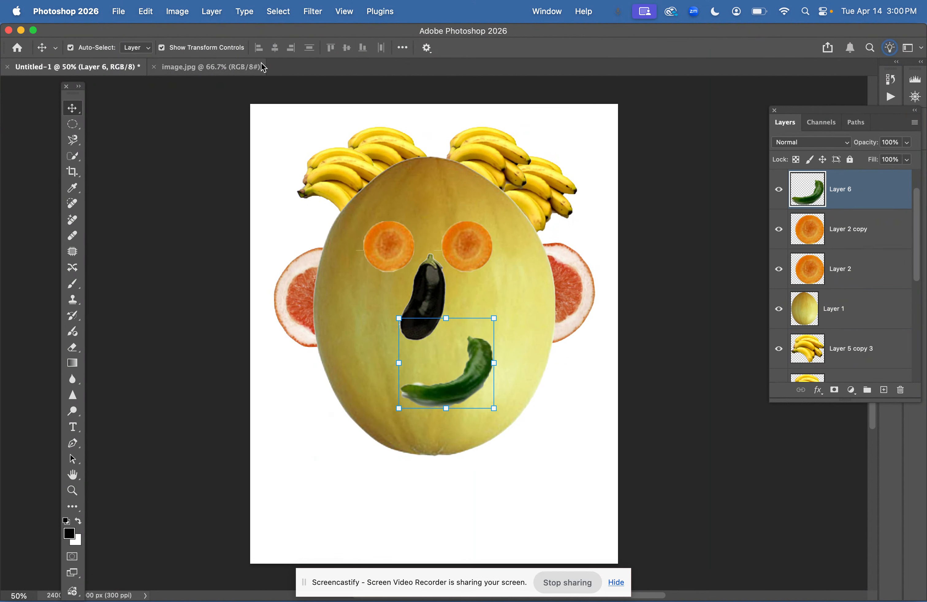
pyautogui.click(831, 437)
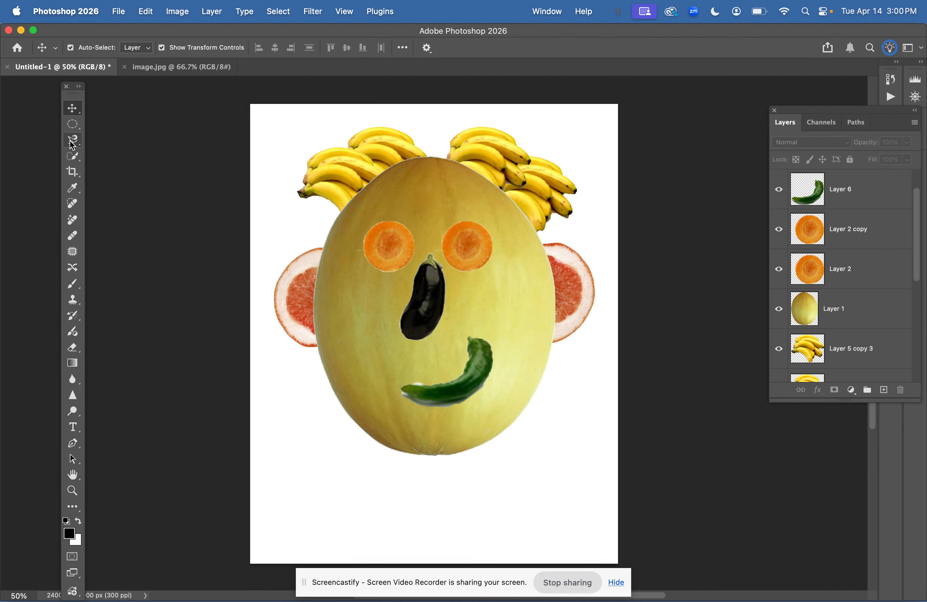
pyautogui.click(73, 156)
pyautogui.rightClick(73, 157)
pyautogui.click(117, 178)
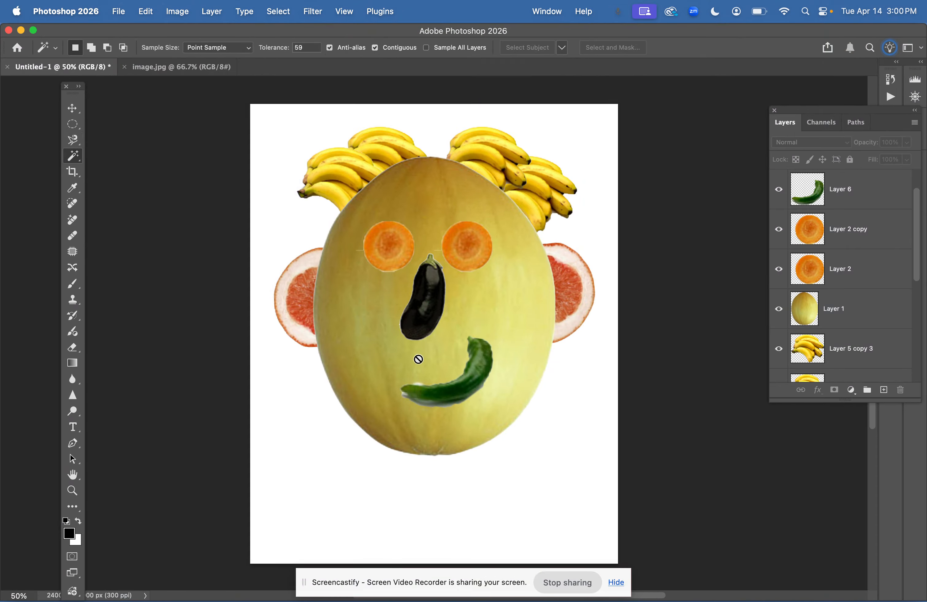
pyautogui.scroll(3, 435, 405)
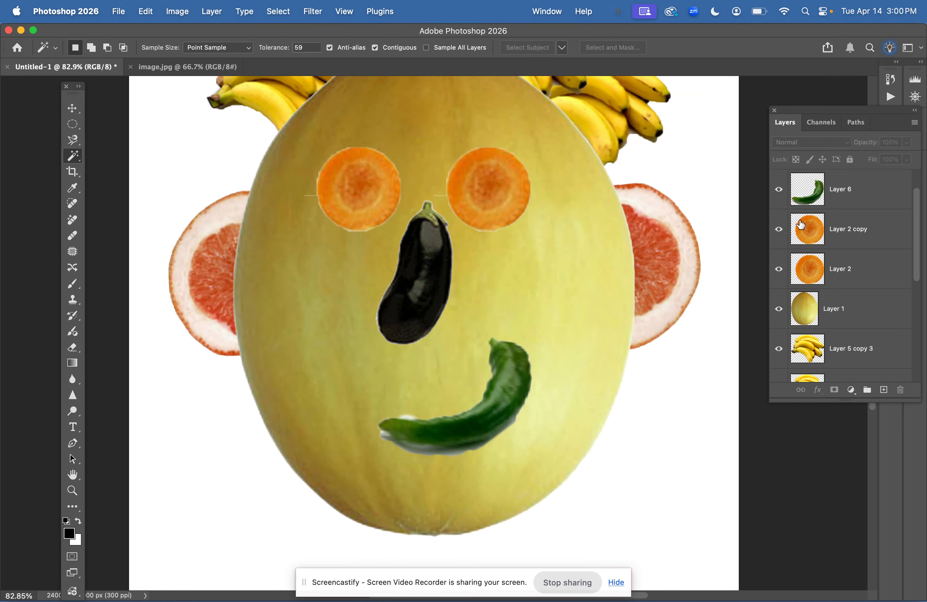
pyautogui.click(801, 198)
pyautogui.click(405, 417)
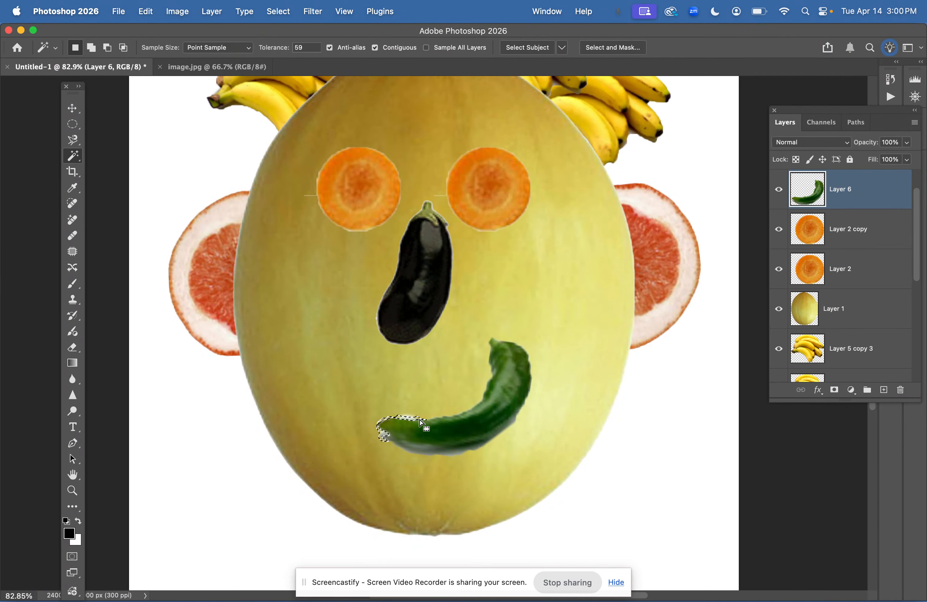
pyautogui.keyDown('shift'); pyautogui.click(421, 453); pyautogui.keyUp('shift')
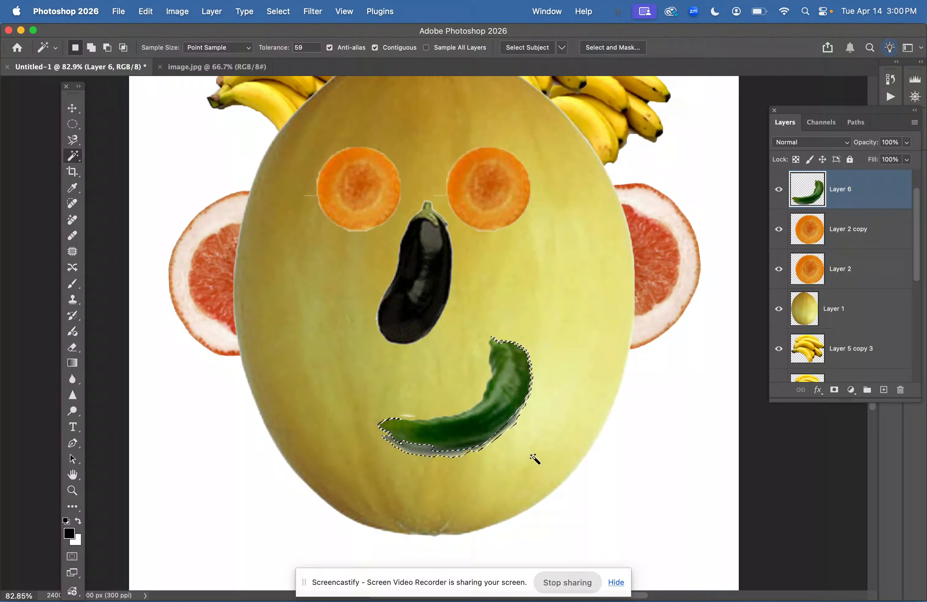
pyautogui.press('super+d')
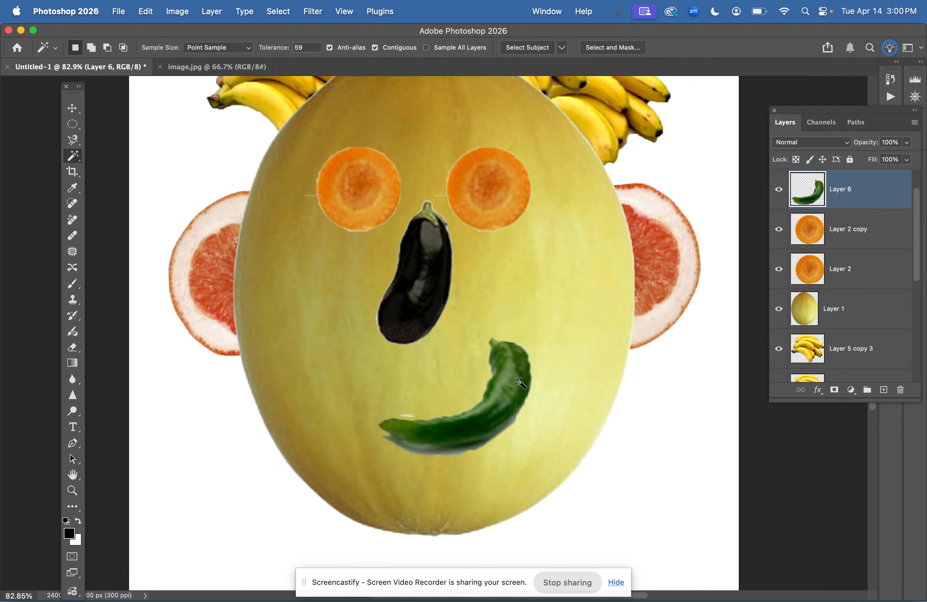
pyautogui.press('super+minus')
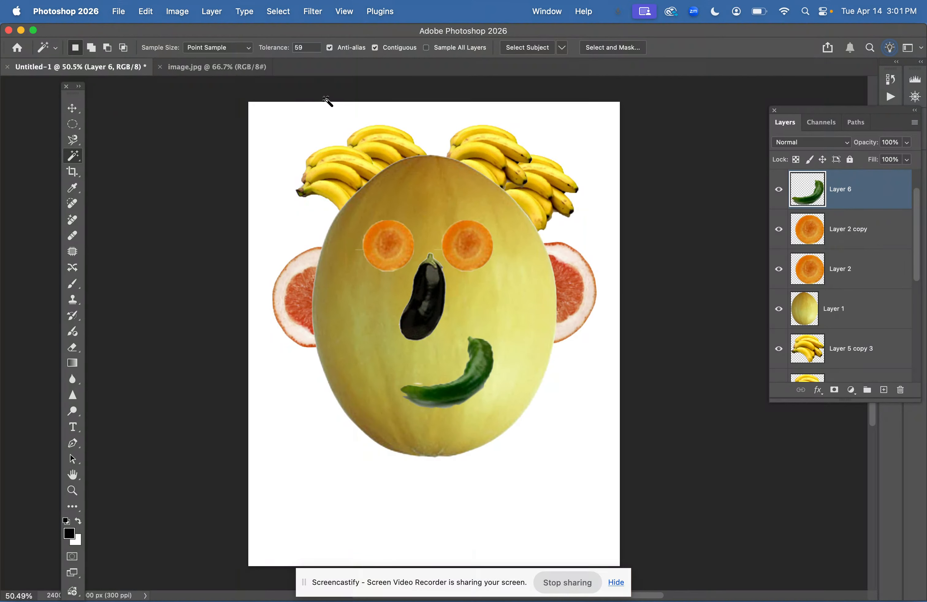
# In image.jpg, deselect and select the blueberry with the Quick Selection Tool
pyautogui.click(200, 73)
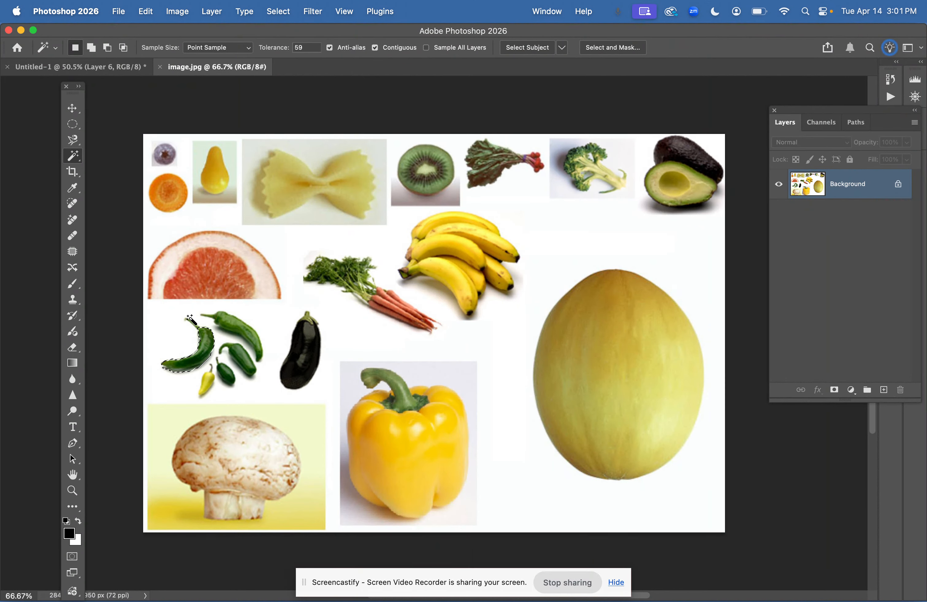
pyautogui.press('super+d')
pyautogui.click(77, 130)
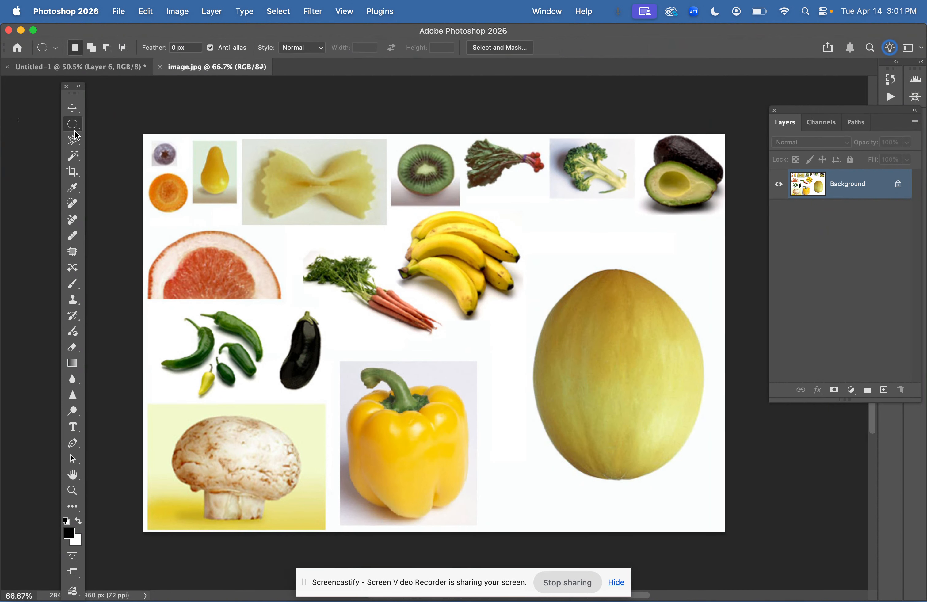
pyautogui.click(73, 155)
pyautogui.rightClick(73, 155)
pyautogui.click(133, 164)
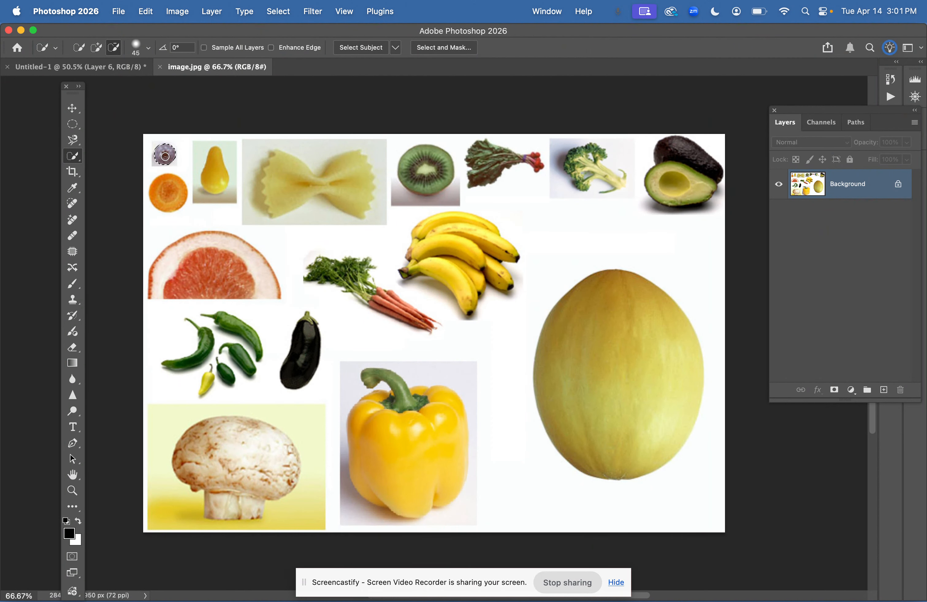
# Paste the blueberry, place it on a carrot eye as a pupil and duplicate it onto the other eye
pyautogui.click(67, 68)
pyautogui.press('super+v')
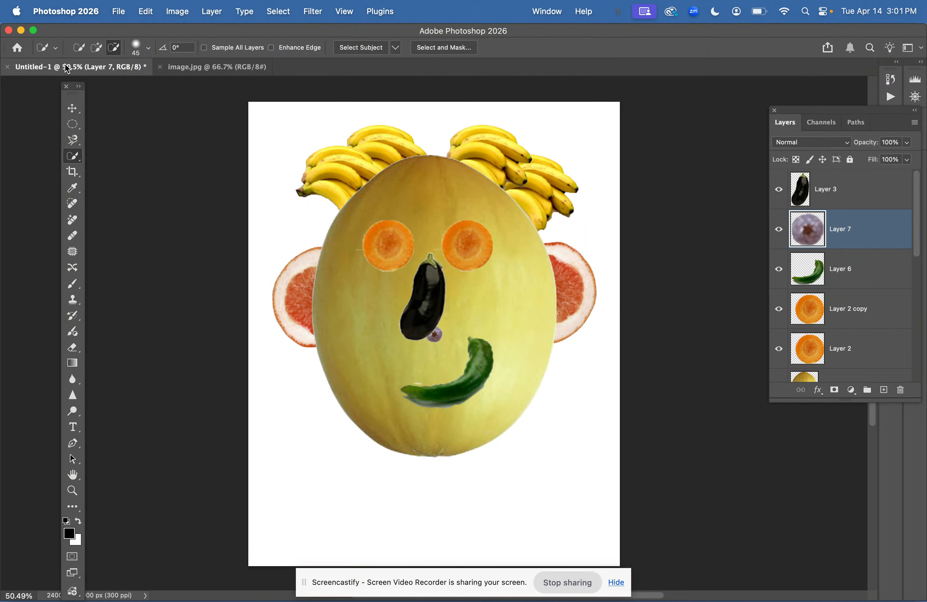
pyautogui.click(68, 111)
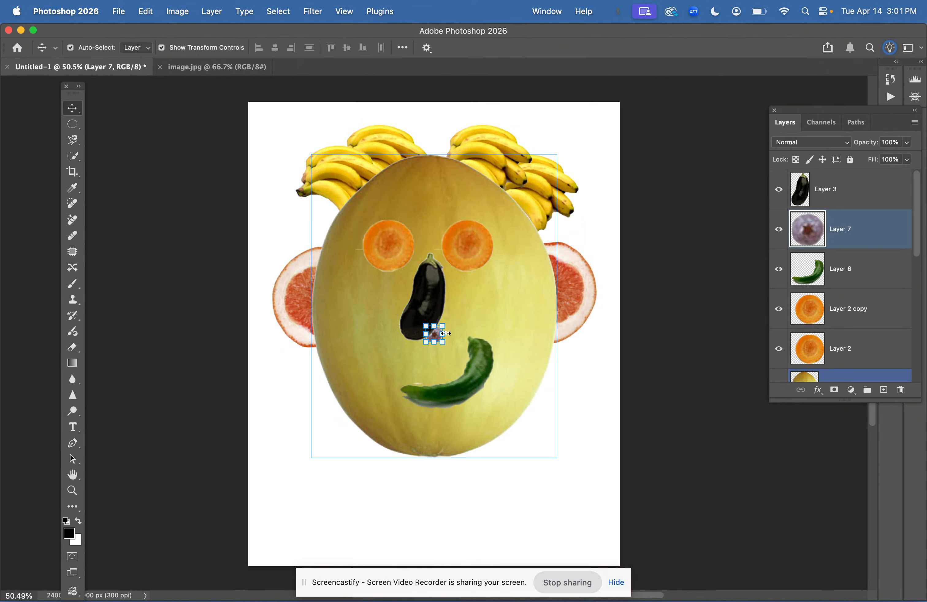
pyautogui.moveTo(399, 247); pyautogui.dragTo(470, 247)
pyautogui.press('super+j')
pyautogui.click(739, 466)
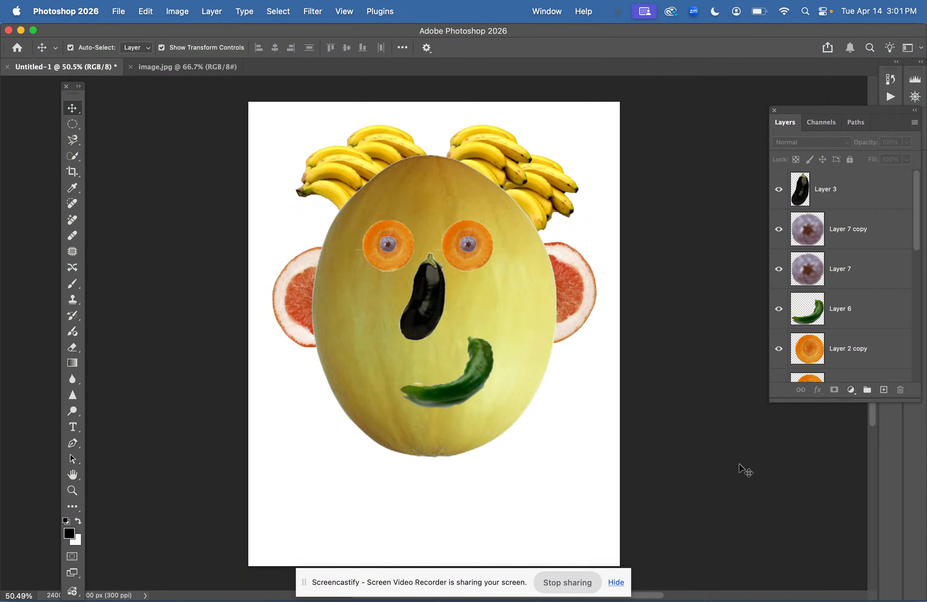
# Select the Background layer and set the foreground color to black in the Color Picker
pyautogui.click(807, 348)
pyautogui.click(807, 309)
pyautogui.scroll(-5, 840, 297)
pyautogui.click(810, 361)
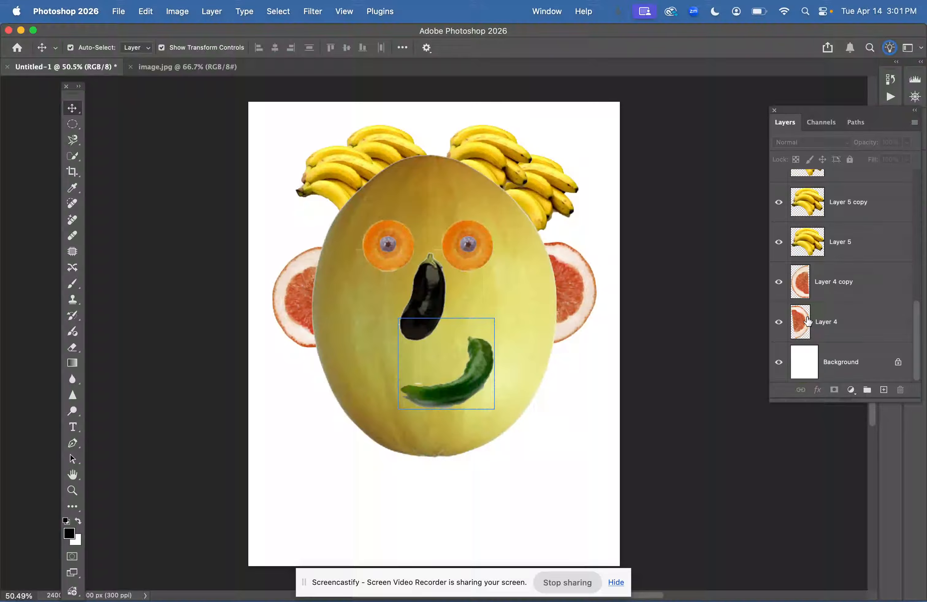
pyautogui.click(70, 534)
pyautogui.click(414, 243)
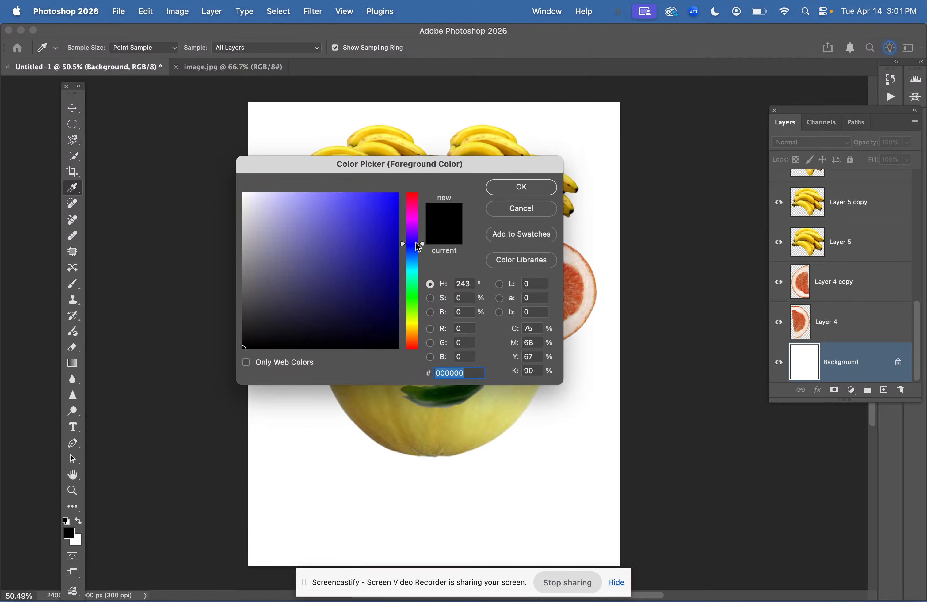
pyautogui.click(494, 187)
pyautogui.press('v')
pyautogui.click(73, 504)
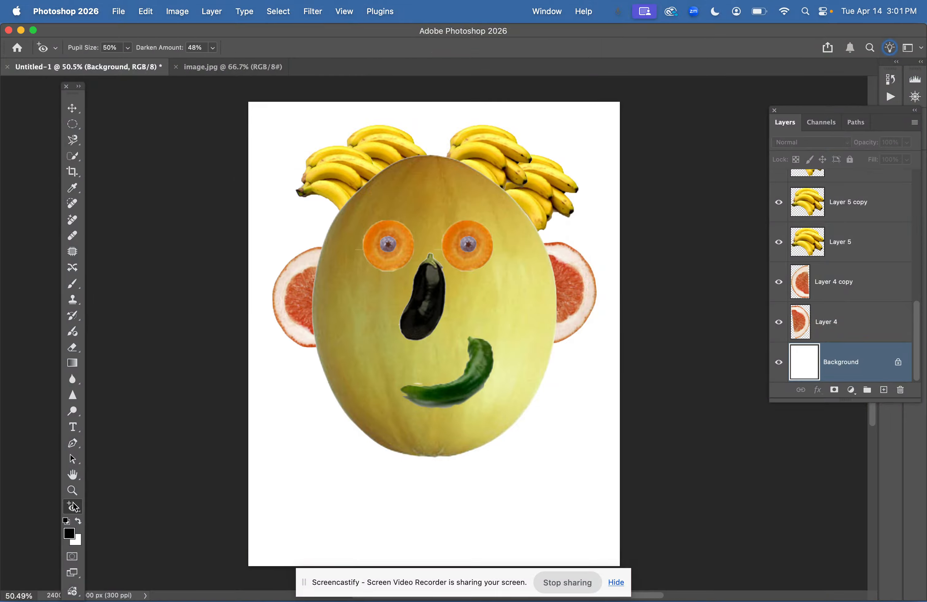
pyautogui.rightClick(72, 507)
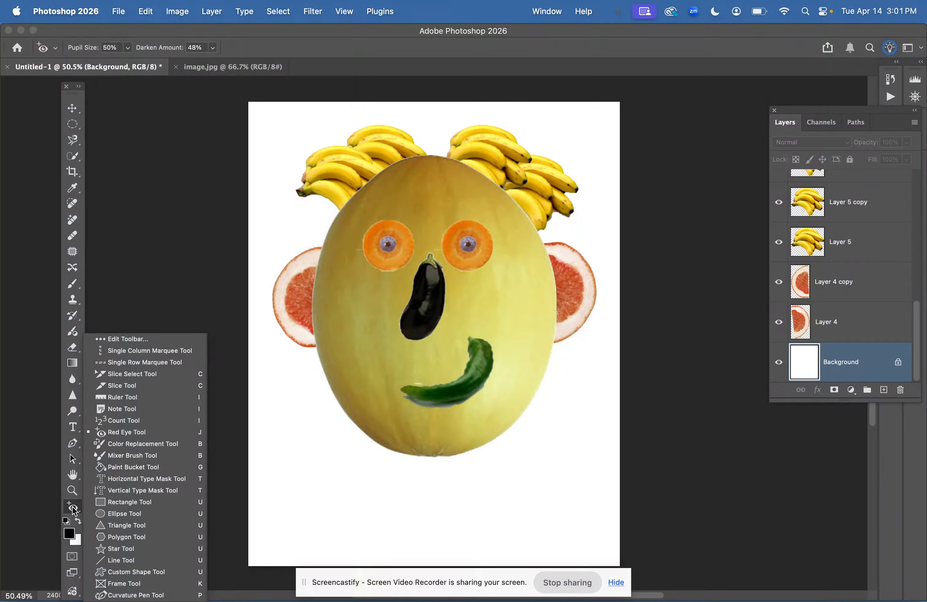
pyautogui.press('Escape')
# Apply a gradient fill to the background, drawn from the top of the page down past its bottom
pyautogui.click(73, 363)
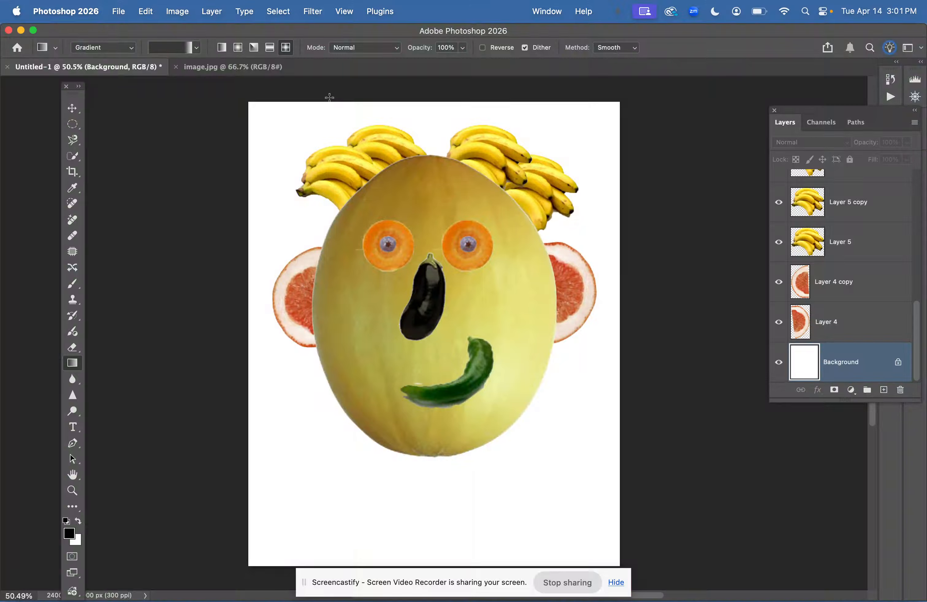
pyautogui.moveTo(324, 103); pyautogui.dragTo(467, 600)
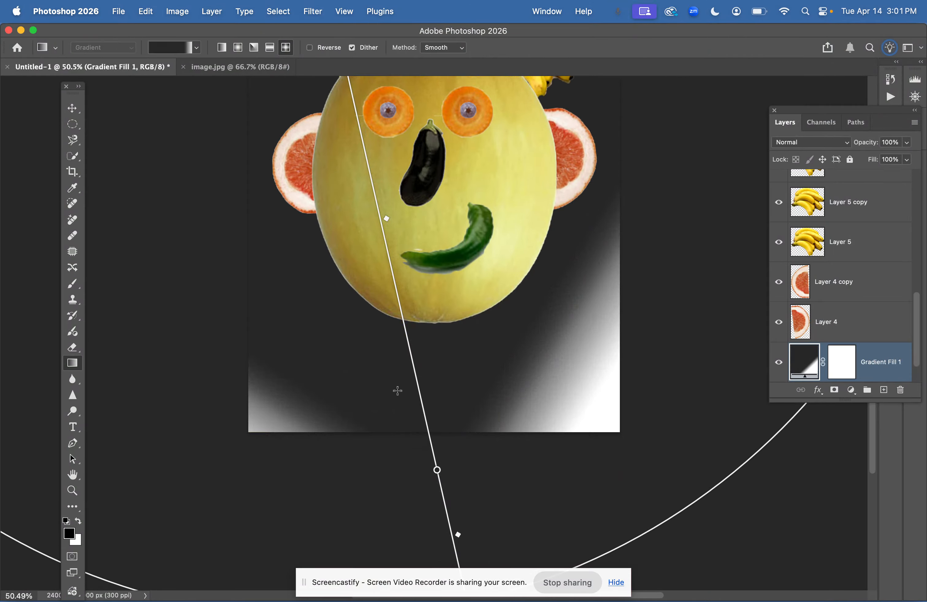
pyautogui.click(335, 420)
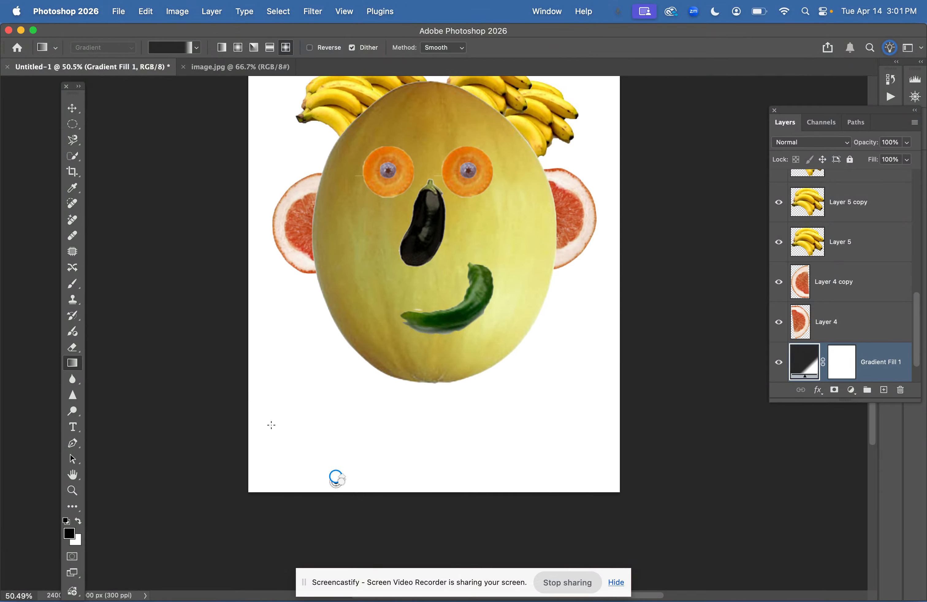
# Swap the foreground and background colors and open the foreground Color Picker
pyautogui.click(78, 521)
pyautogui.click(73, 535)
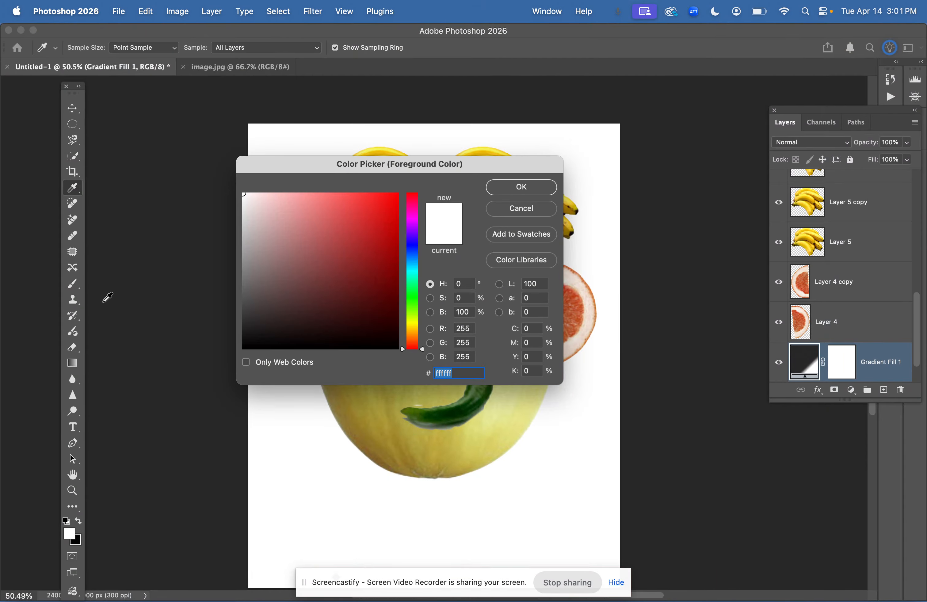
pyautogui.click(73, 363)
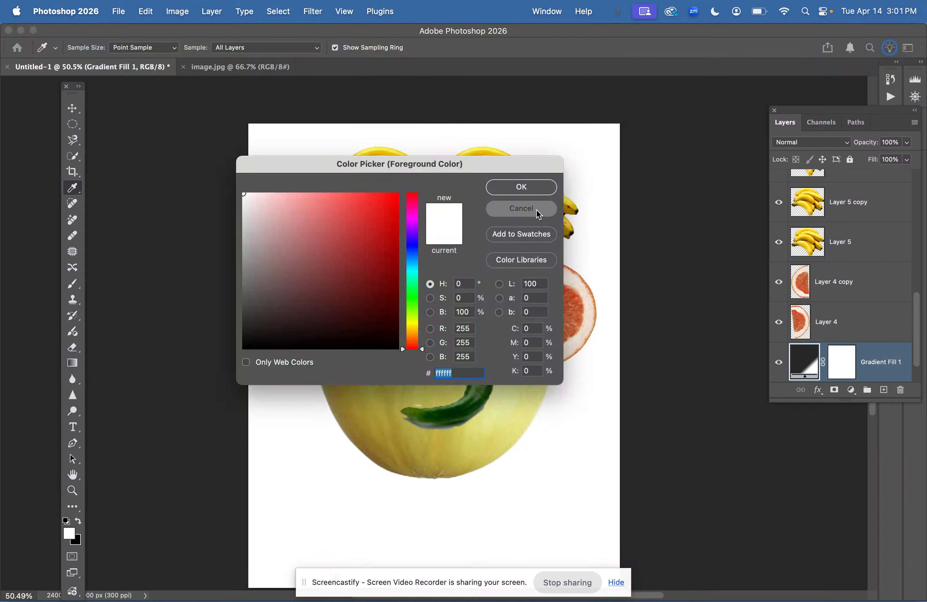